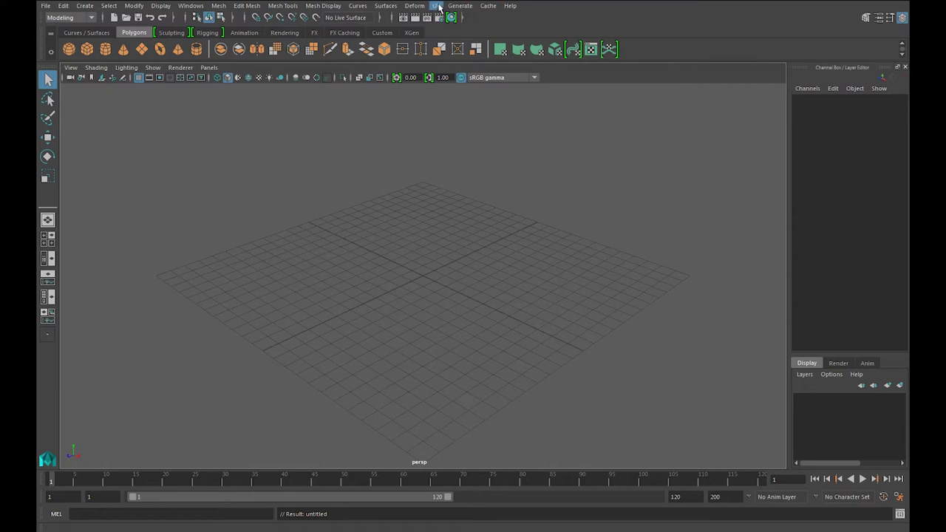
- Open, close and reopen the File menu to browse Maya's scene file commands
left_click(48, 7)
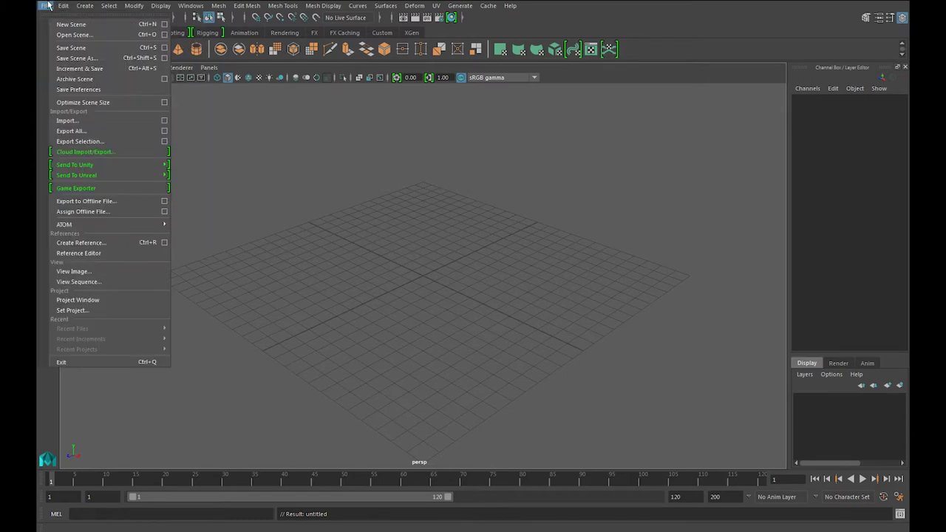
left_click(47, 6)
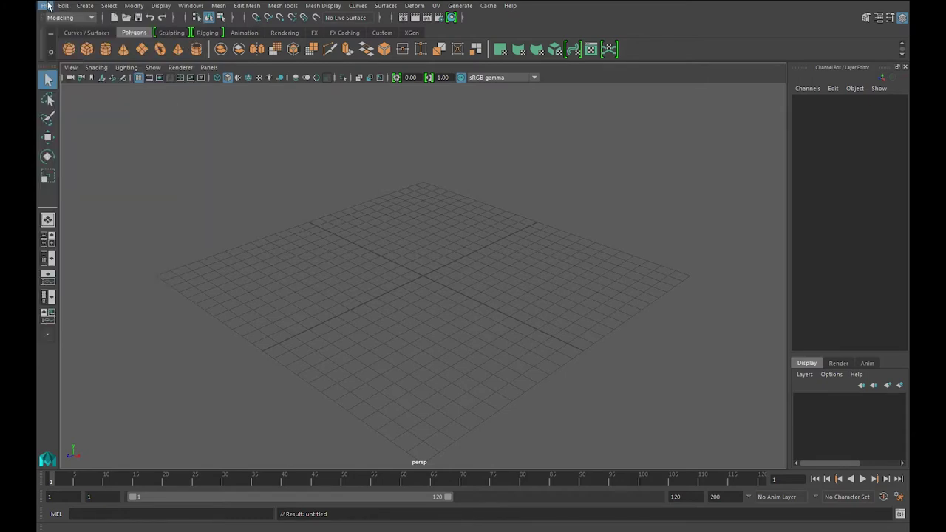
left_click(48, 6)
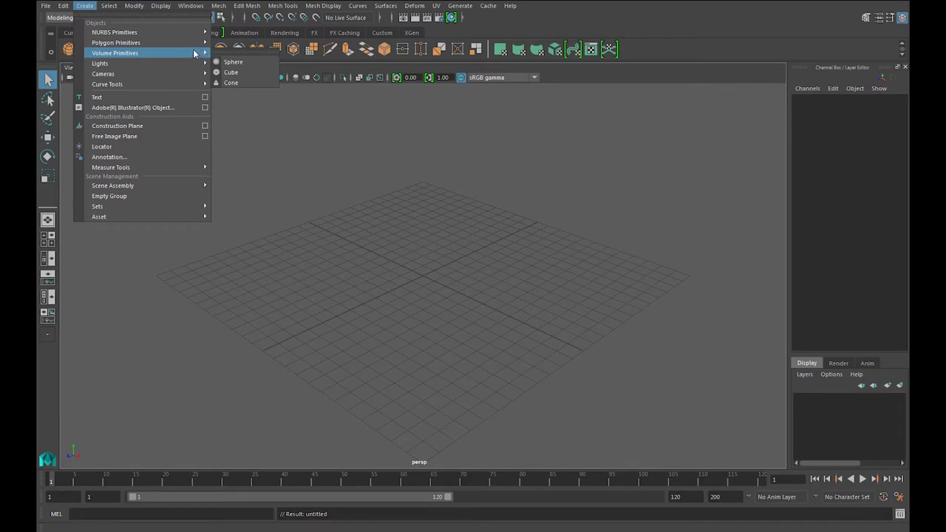
mouse_move(323, 6)
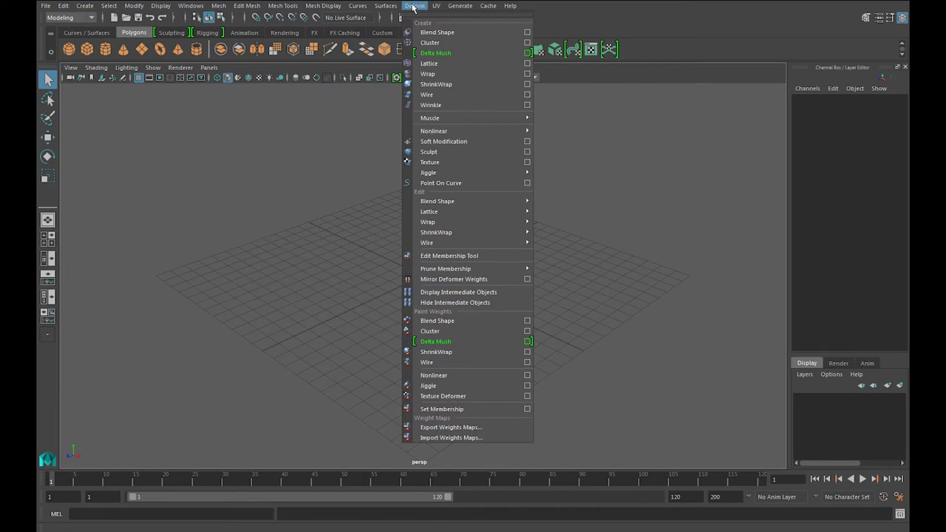
- Close the Select menu and switch the menu set from Modeling to Rigging
left_click(109, 5)
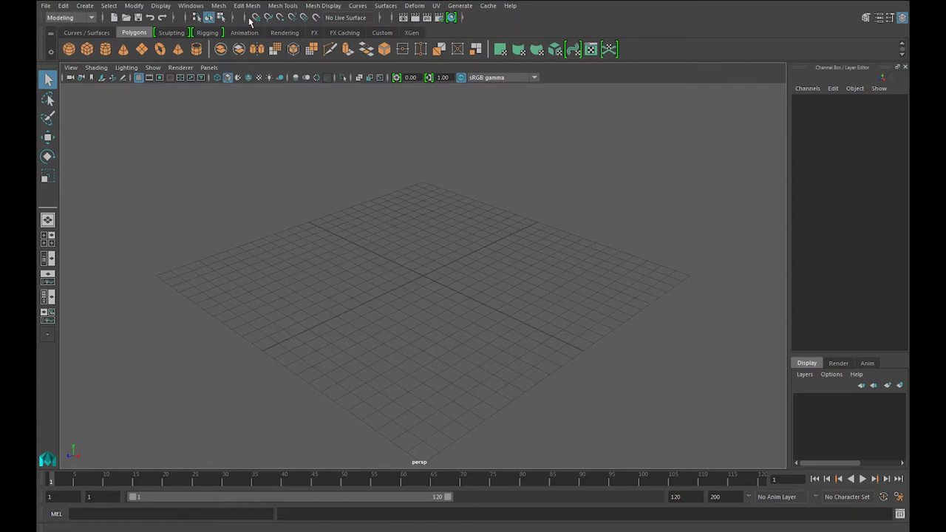
left_click(82, 20)
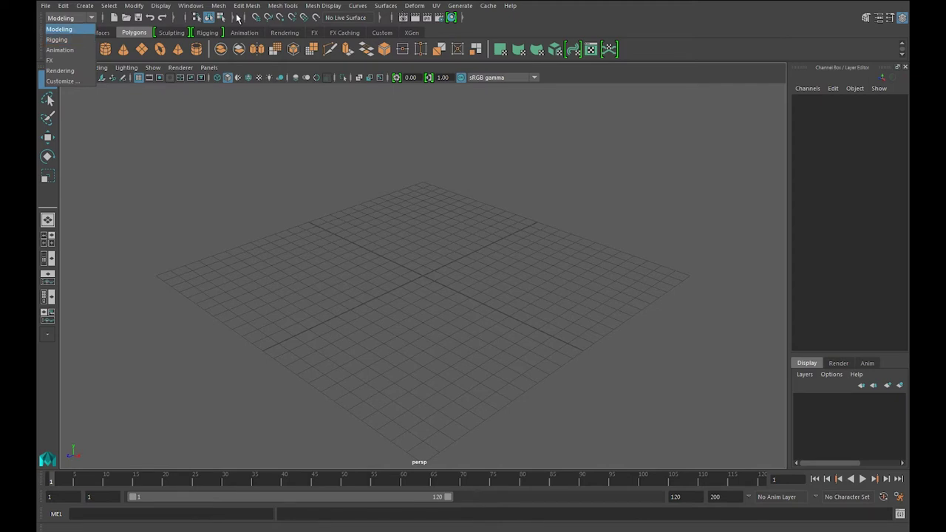
left_click(73, 44)
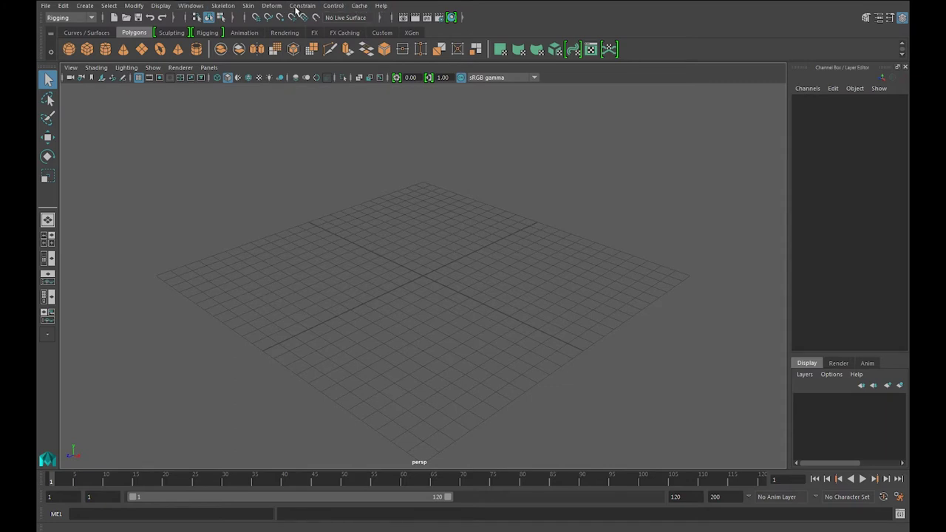
- Switch through the Animation, FX and Rendering menu sets in turn
left_click(91, 17)
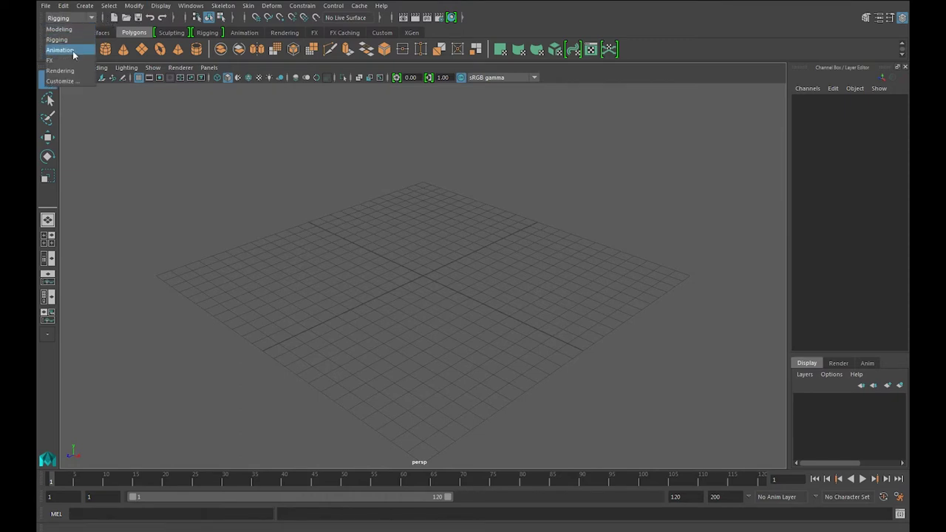
left_click(73, 53)
left_click(91, 17)
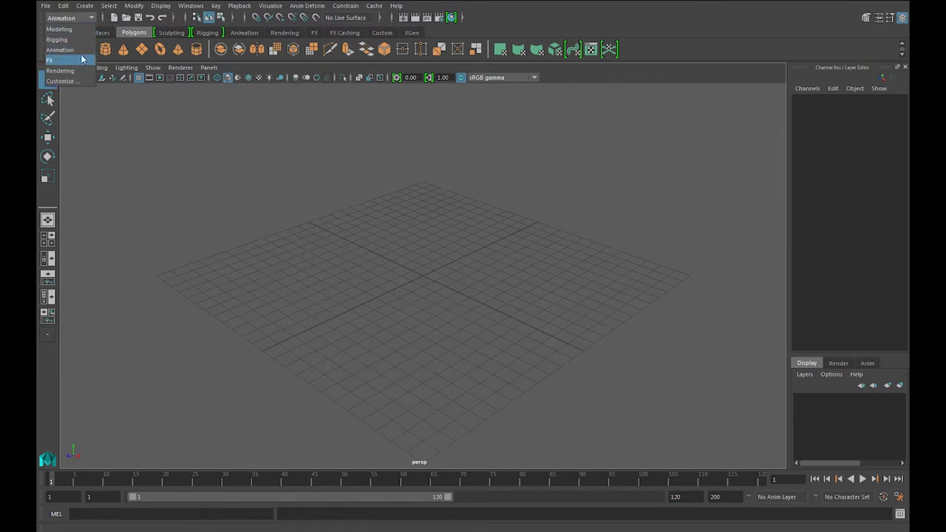
left_click(59, 59)
left_click(74, 17)
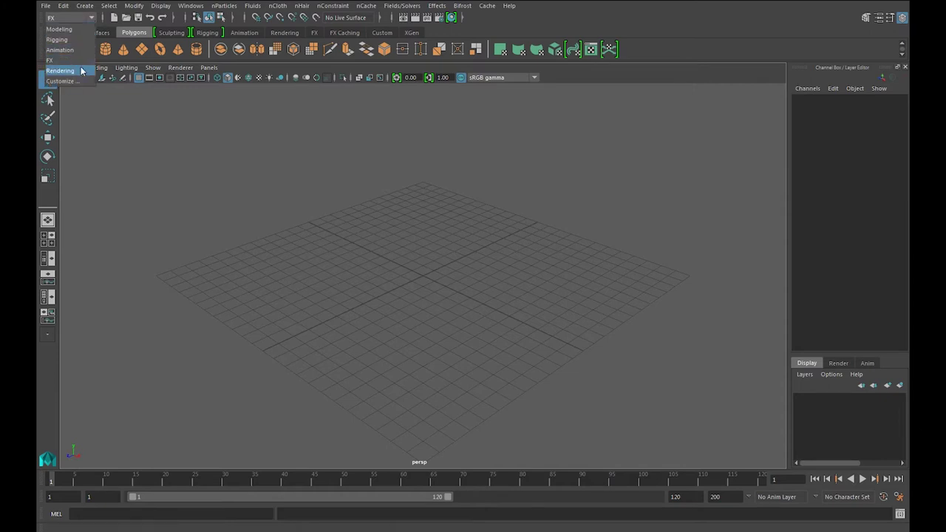
left_click(74, 70)
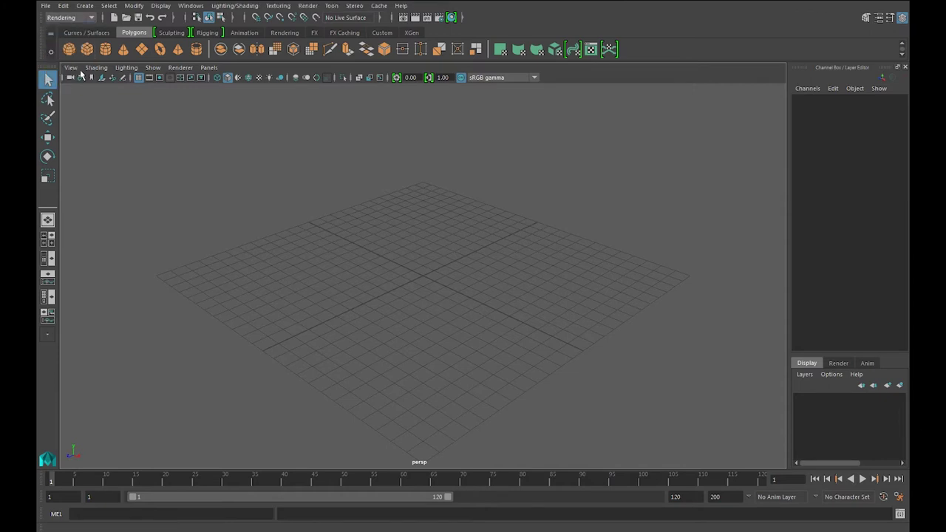
- Return to the Modeling menu set and collapse the file command icons on the status line
left_click(91, 18)
left_click(74, 28)
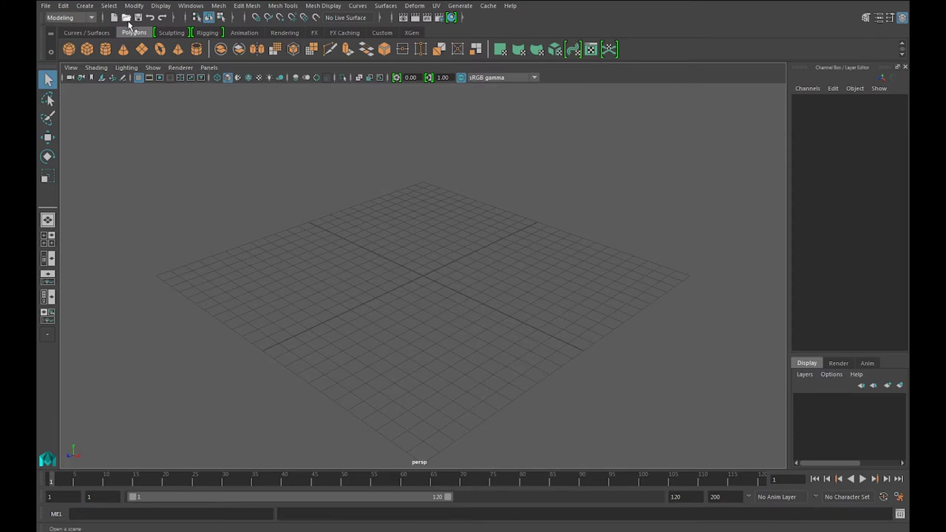
left_click(104, 17)
left_click(103, 18)
left_click(175, 18)
left_click(175, 17)
left_click(185, 18)
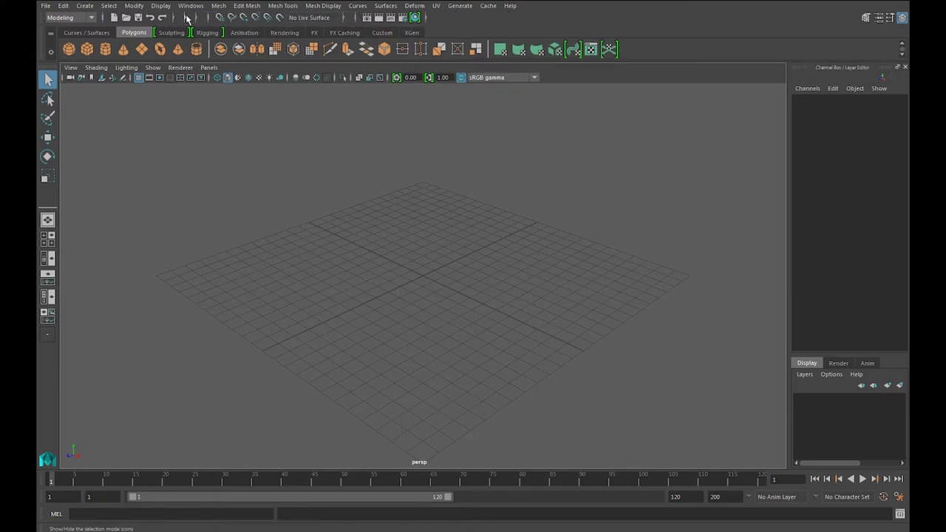
left_click(185, 17)
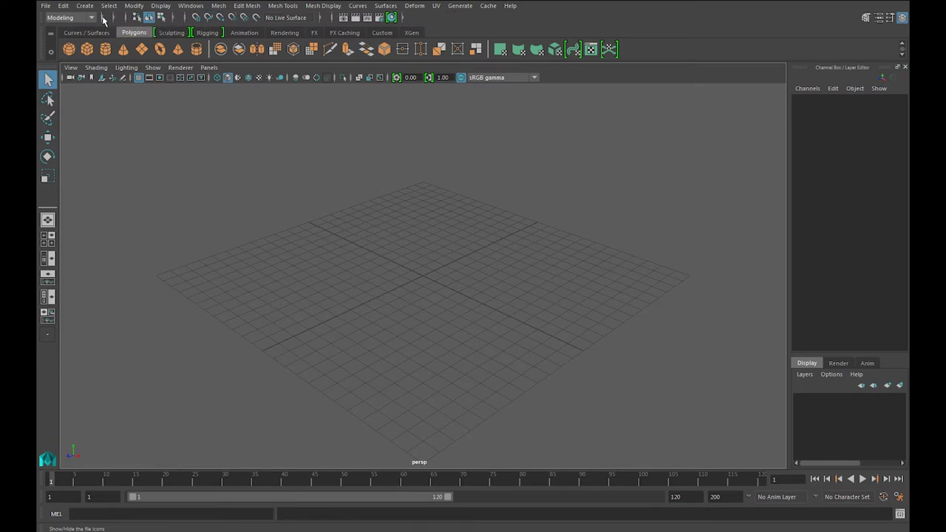
left_click(104, 18)
left_click(103, 18)
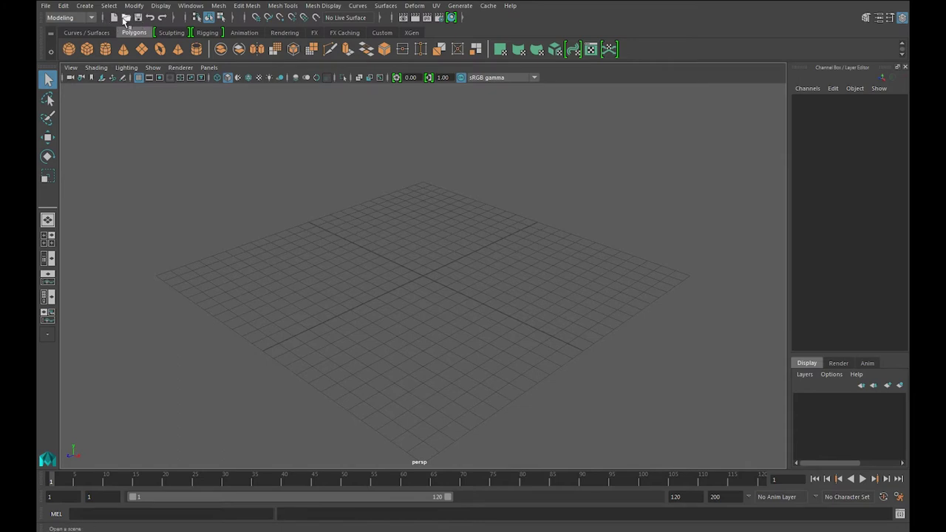
left_click(103, 20)
left_click(103, 21)
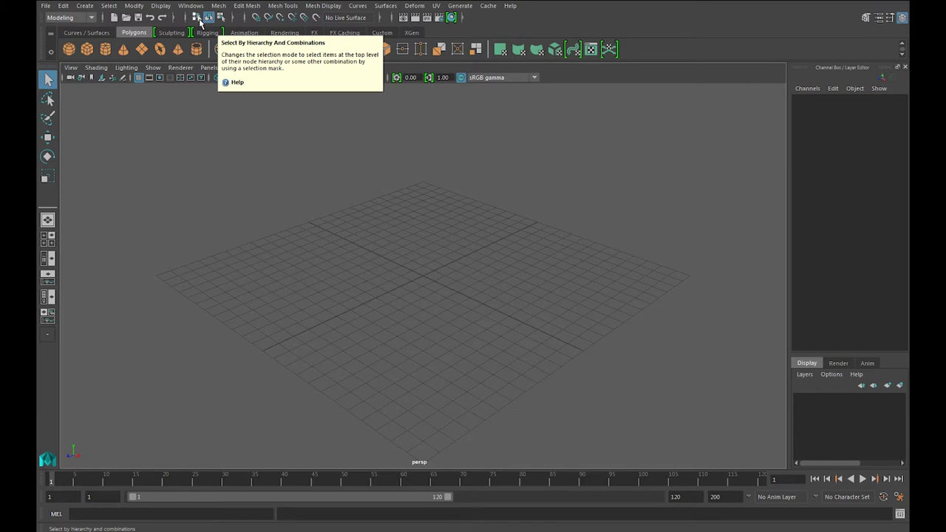
- Select by component type, expand the inputs section on the status line, and open Hypershade
left_click(222, 18)
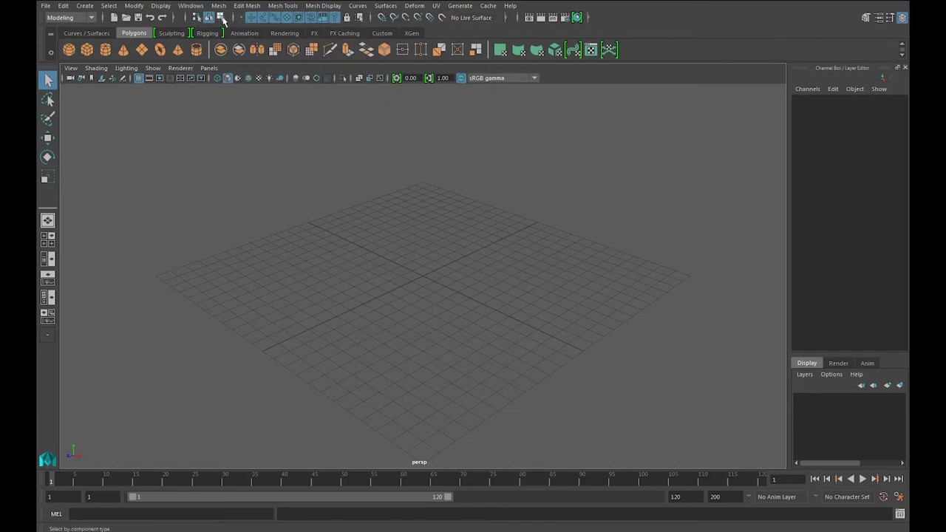
left_click(221, 18)
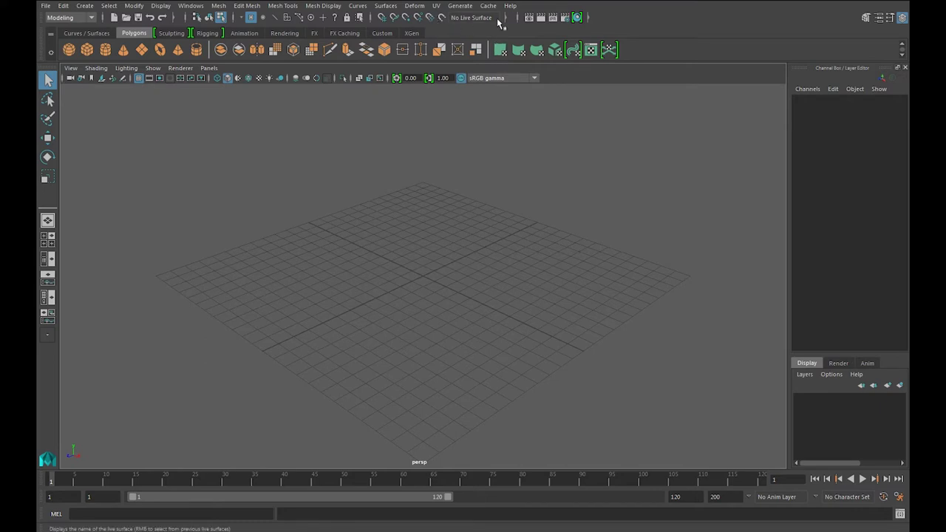
left_click(507, 18)
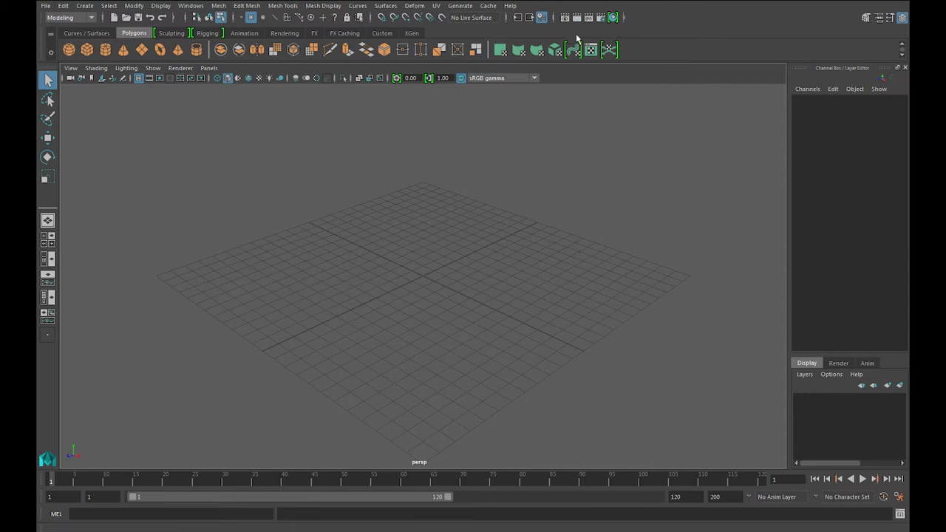
left_click(613, 18)
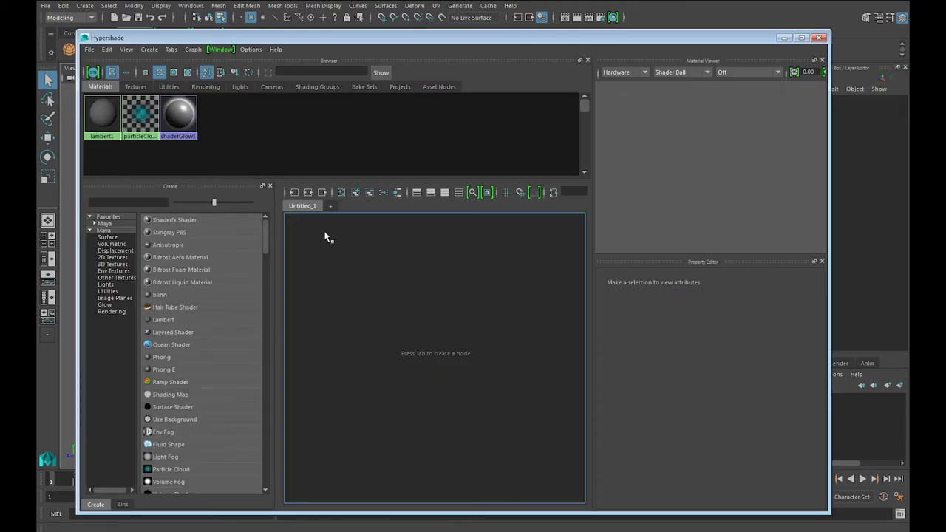
- Close Hypershade and show the Curves / Surfaces shelf tools
left_click(818, 37)
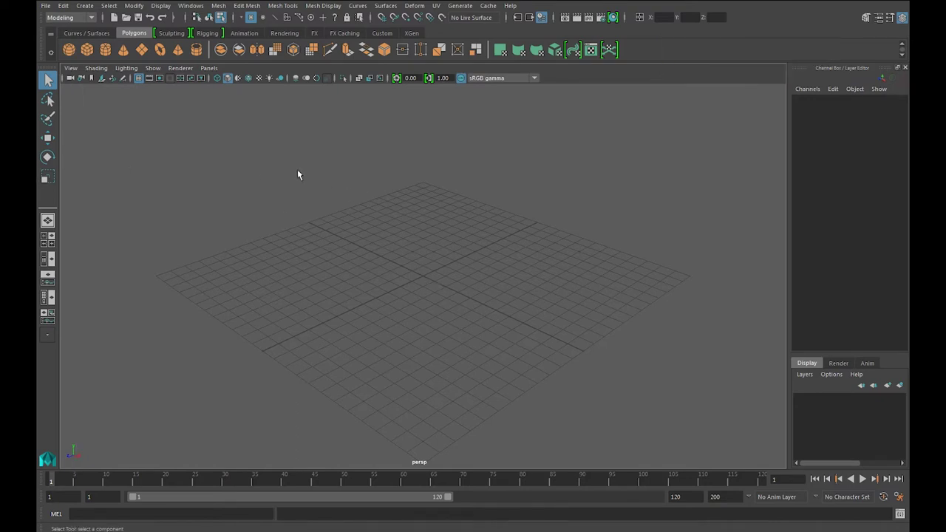
left_click(85, 32)
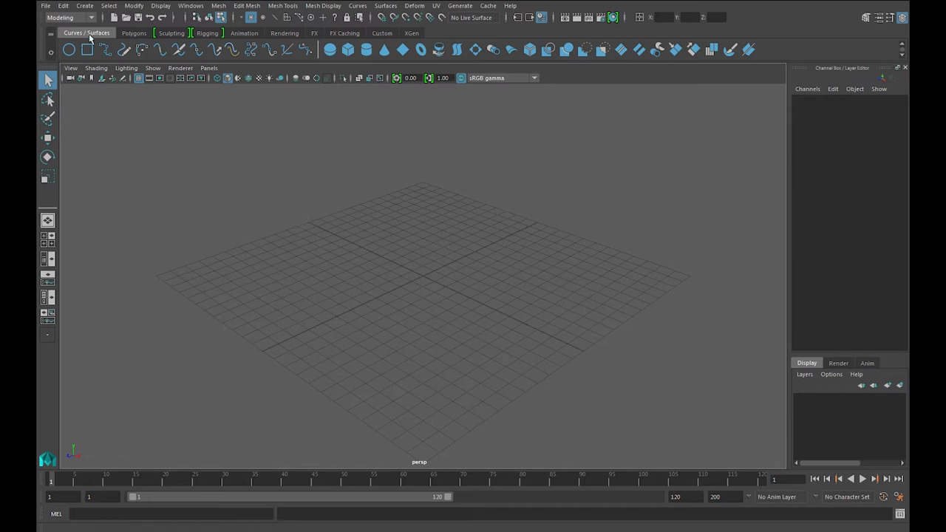
left_click(134, 34)
right_click_drag(208, 269, 410, 304, "shift")
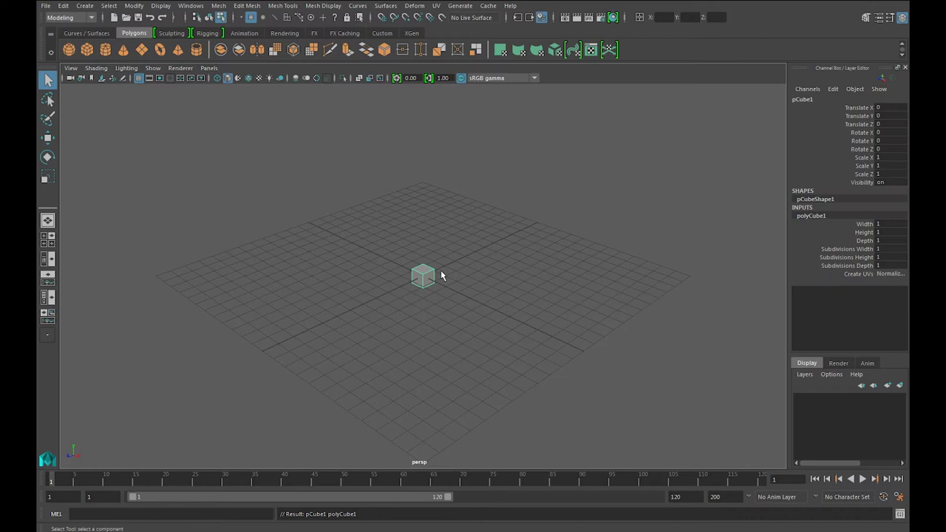
mouse_move(244, 91)
left_mouse_down("alt")
mouse_move(517, 280)
mouse_move(204, 220)
left_mouse_up("alt")
right_click_drag(205, 219, 369, 239, "alt")
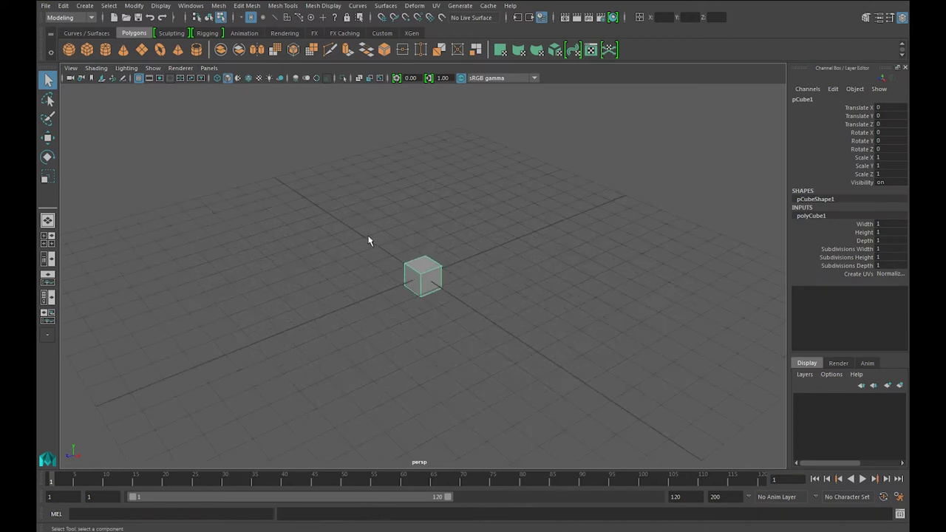
left_click(299, 6)
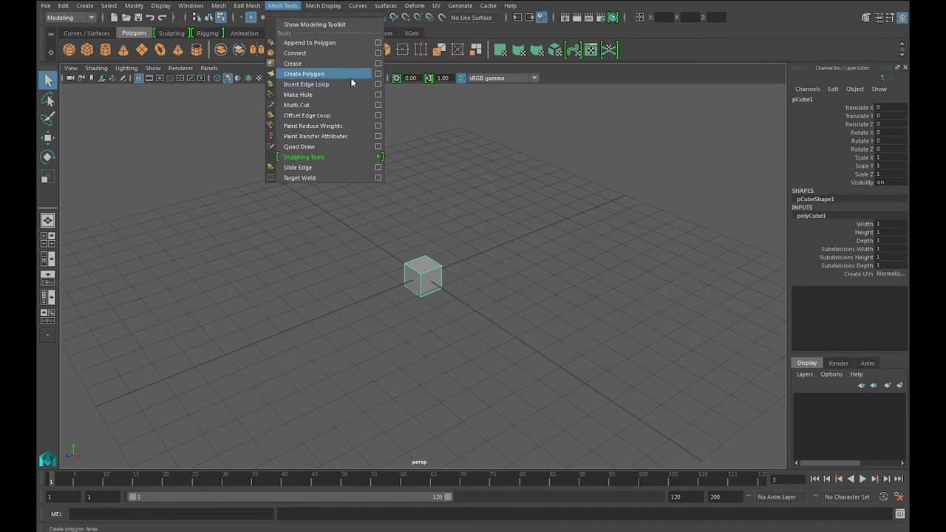
left_click(359, 106)
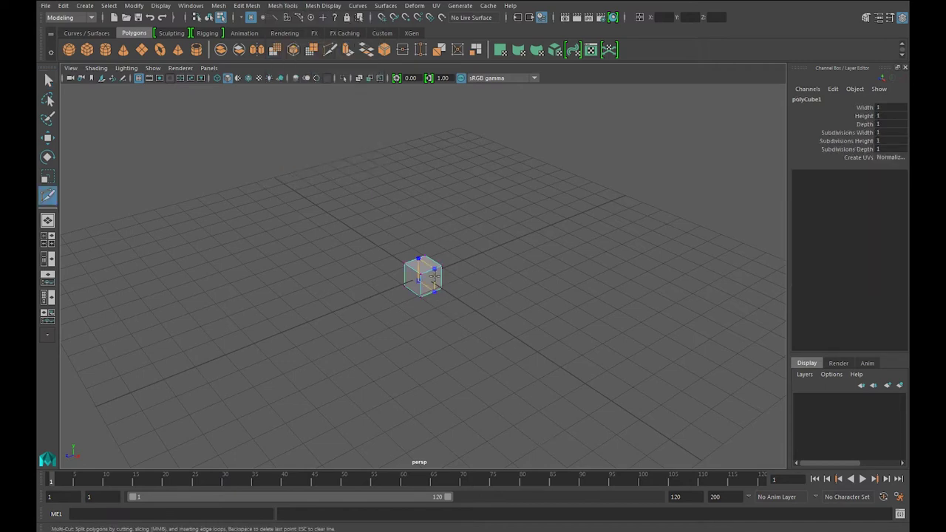
key("Return")
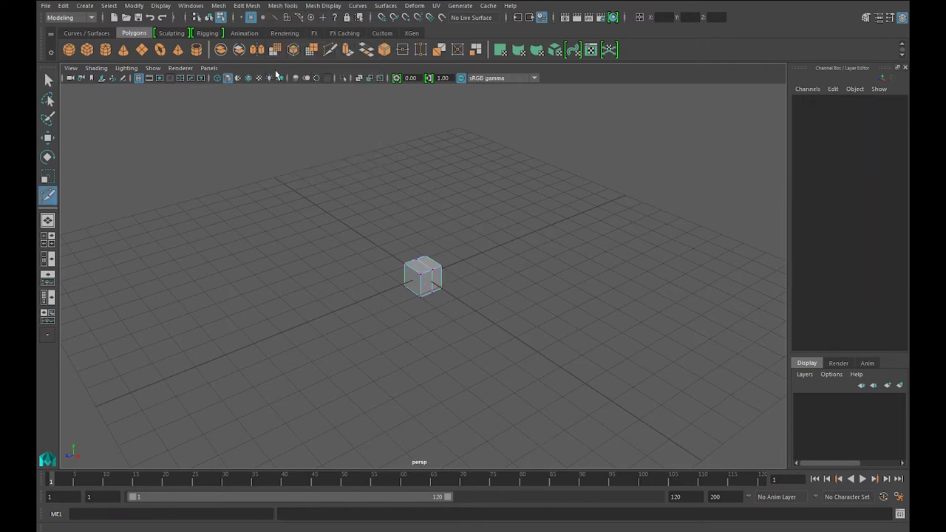
left_click(283, 6)
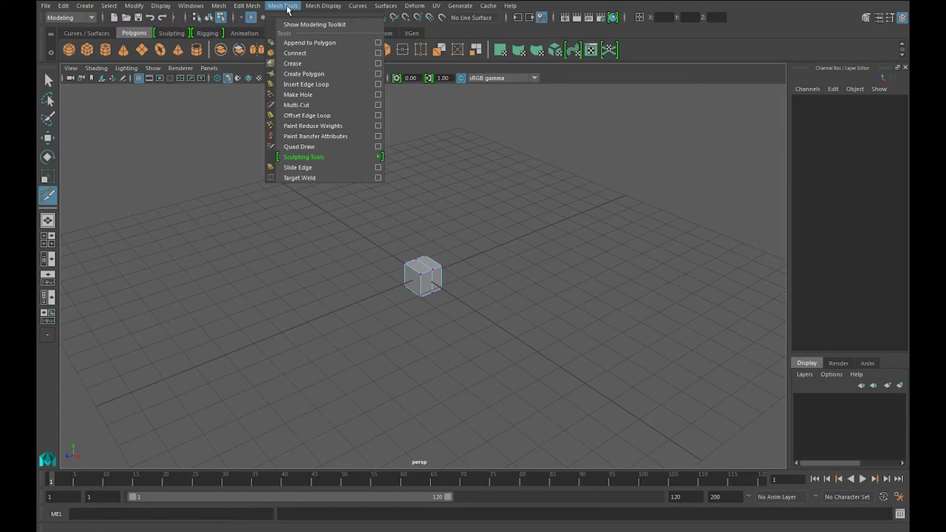
left_click(330, 105)
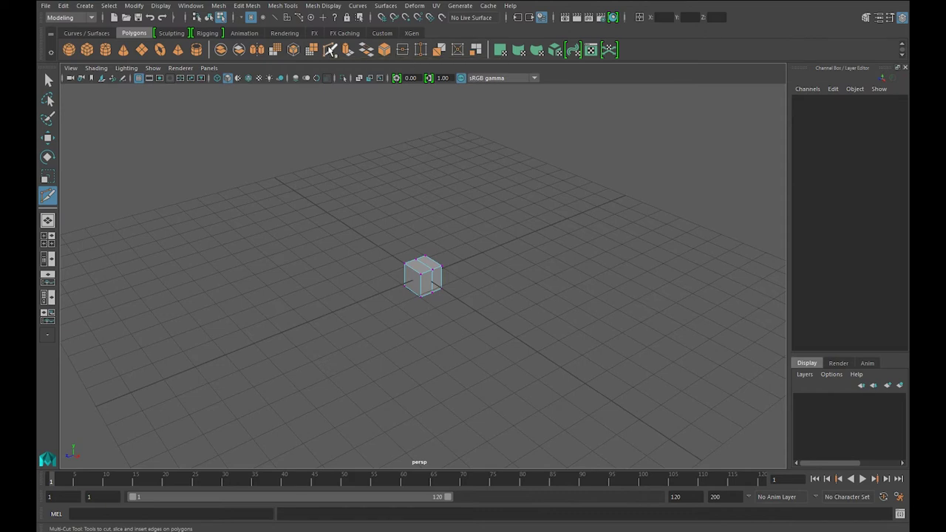
key("q")
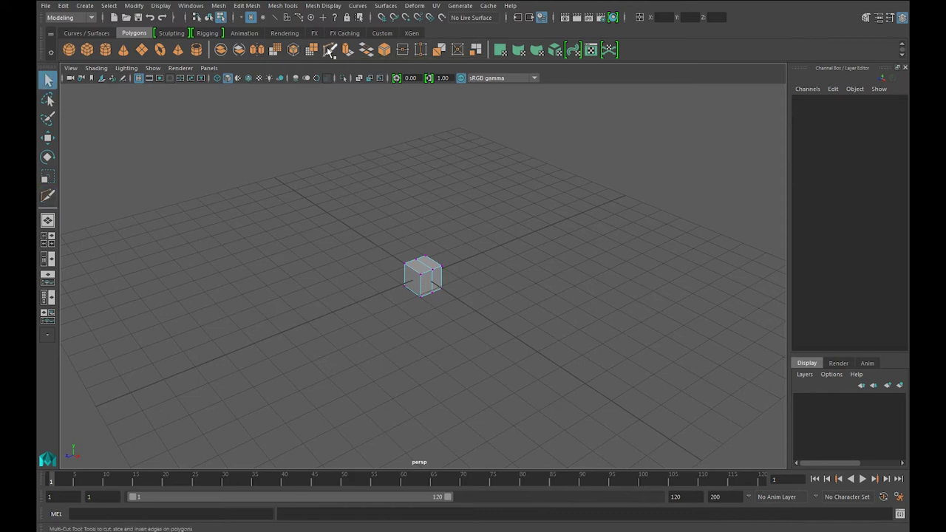
left_click(329, 48)
left_click(412, 273, "ctrl")
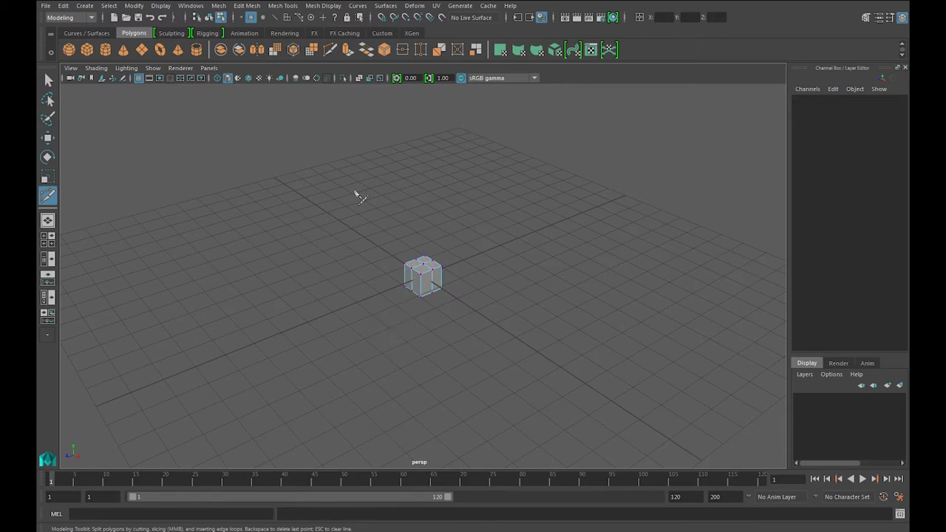
left_click(283, 6)
left_click(323, 6)
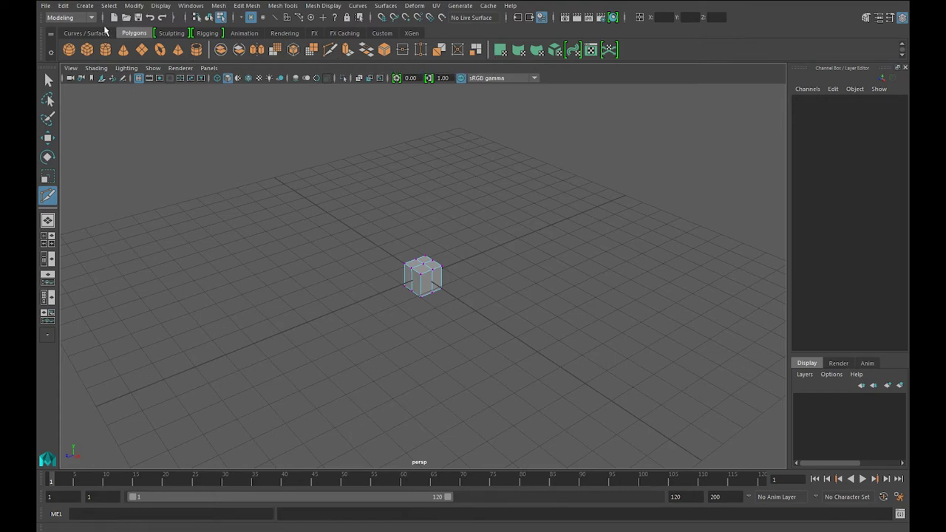
- Cycle through the shelf tabs, then create a new shelf named revolution_tools
left_click(181, 33)
left_click(201, 33)
left_click(134, 33)
left_click(50, 56)
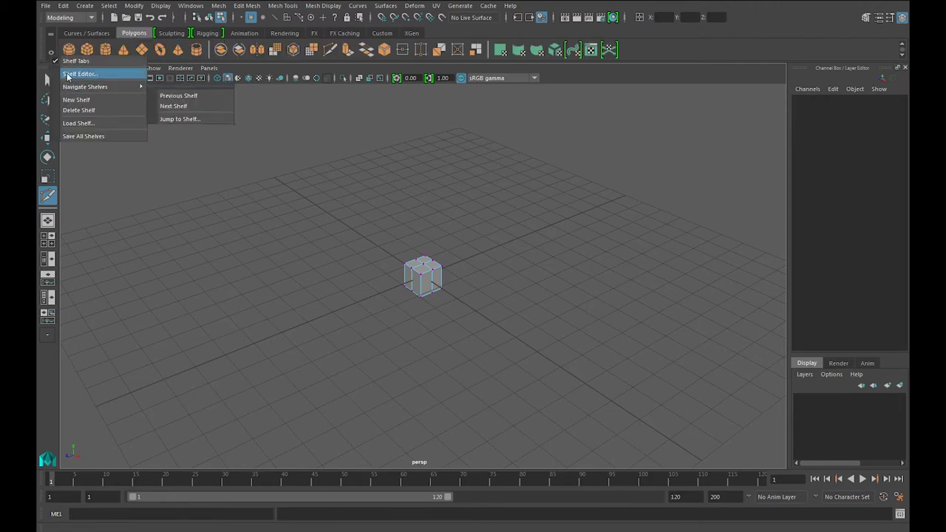
left_click(47, 45)
left_click(52, 53)
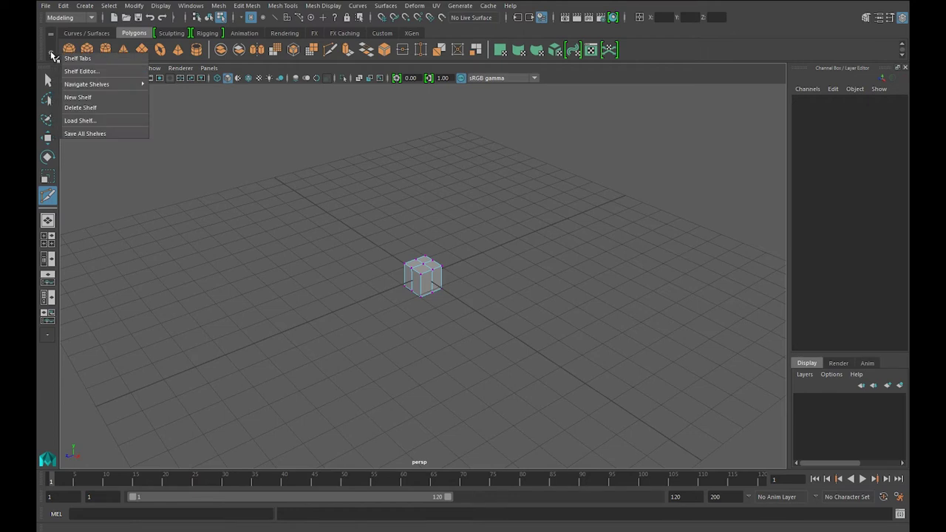
left_click(107, 97)
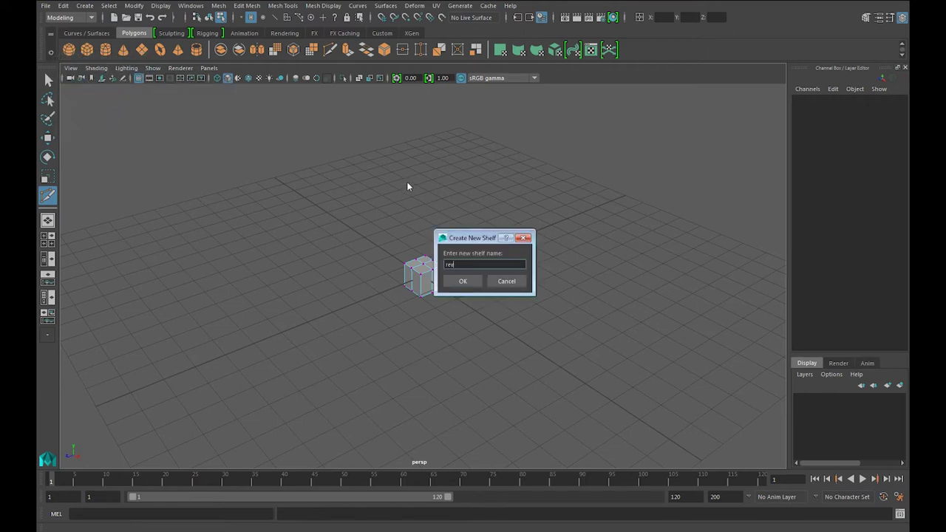
type("revolution_tools")
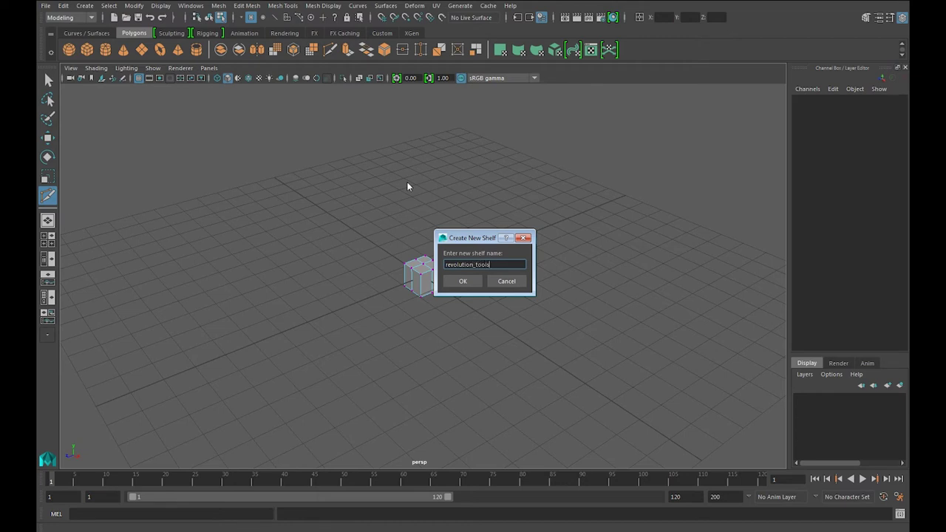
key("Return")
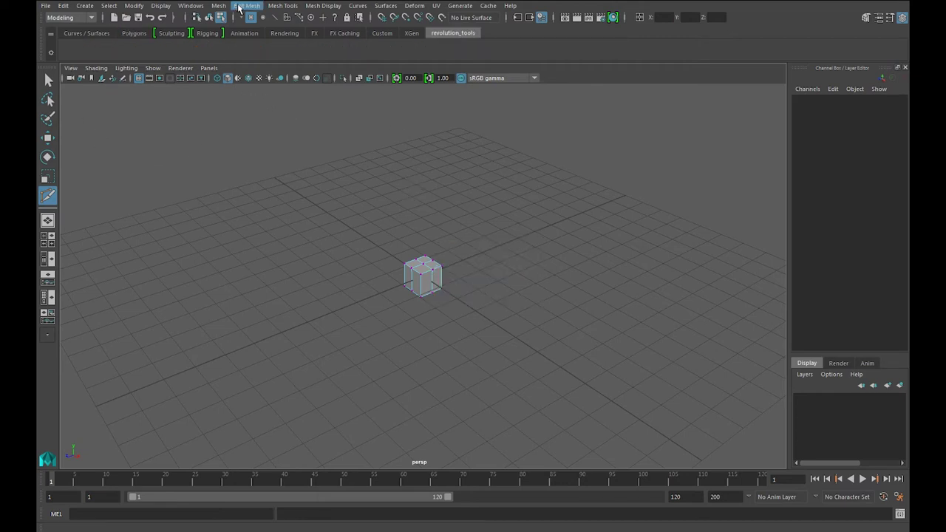
- Add Multi-Cut, Insert Edge Loop, Append to Polygon and Connect to the revolution_tools shelf
left_click(241, 6)
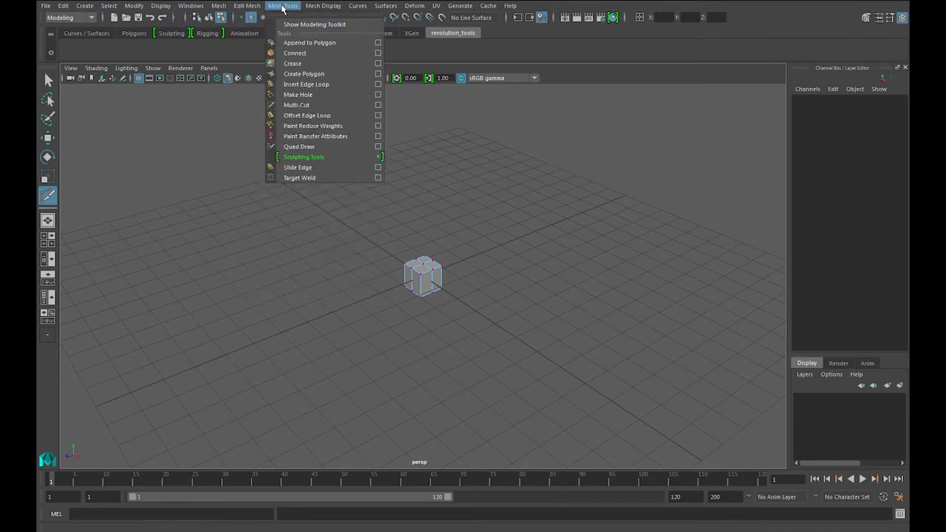
mouse_move(282, 6)
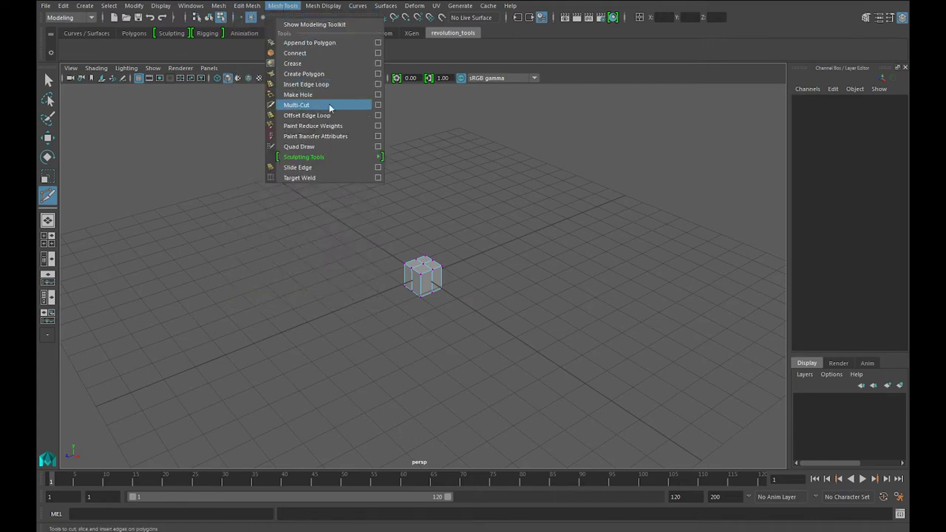
left_click(330, 108, "ctrl+shift")
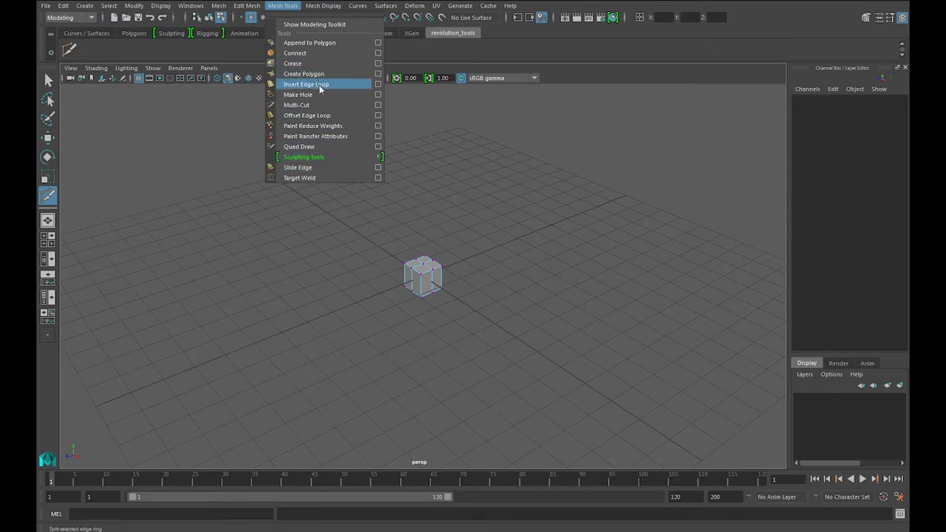
left_click(319, 89, "ctrl+shift")
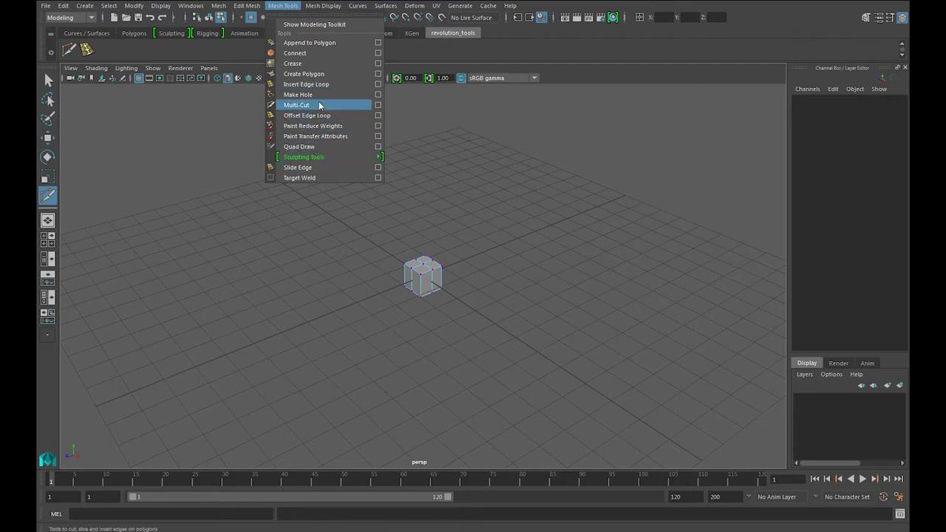
left_click(318, 43, "ctrl+shift")
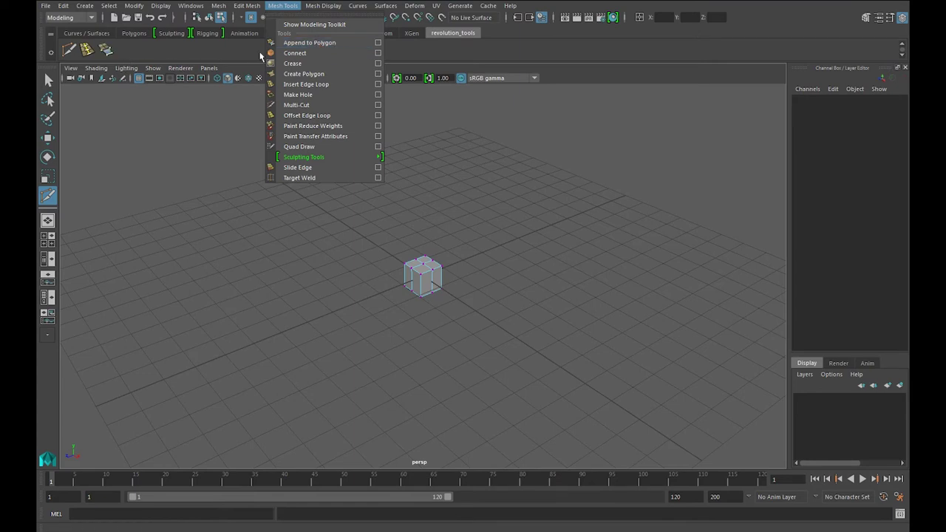
left_click(303, 52, "ctrl+shift")
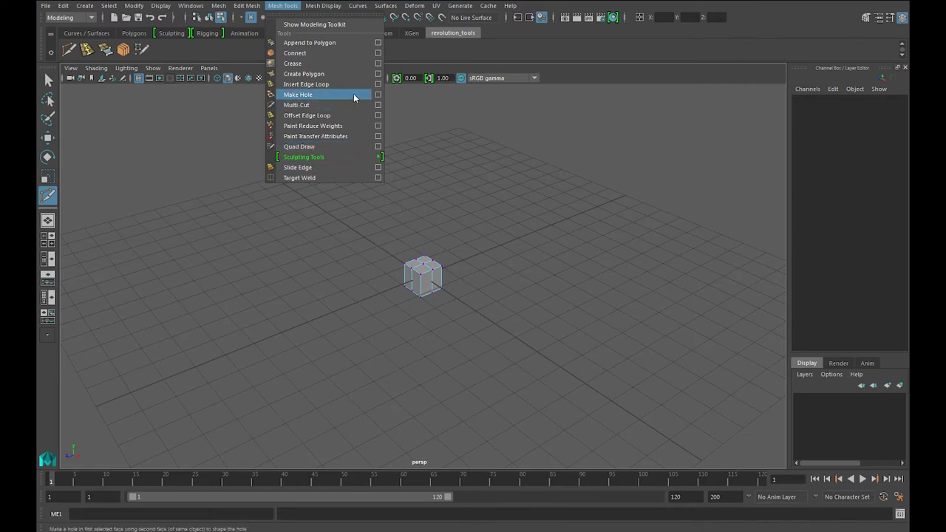
mouse_move(247, 5)
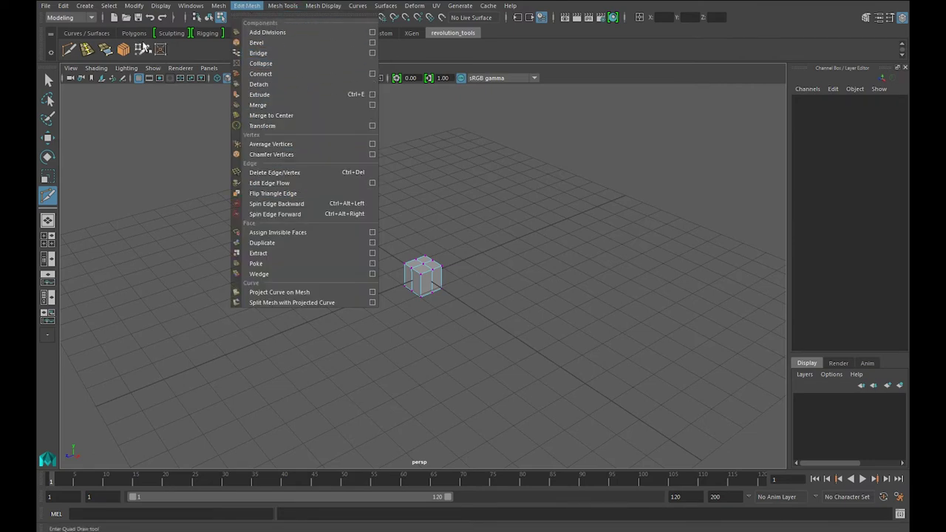
left_click(185, 175)
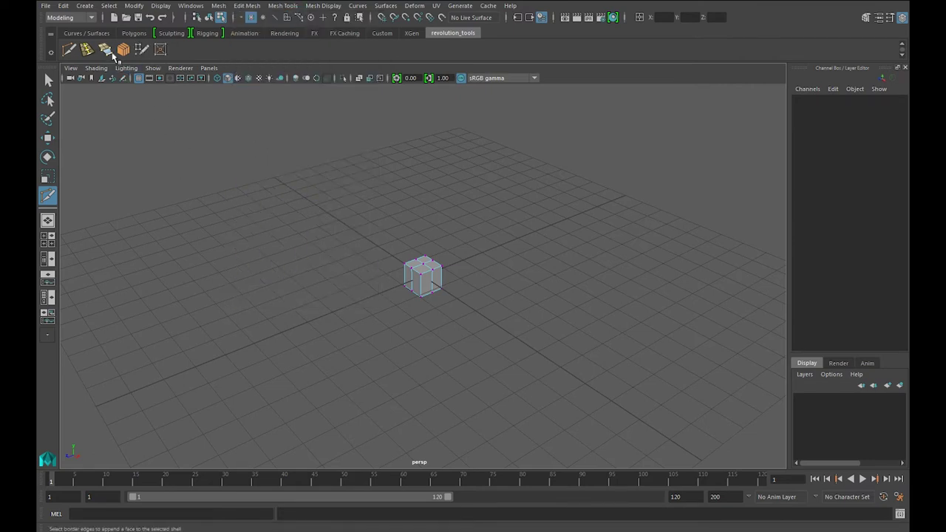
key("q")
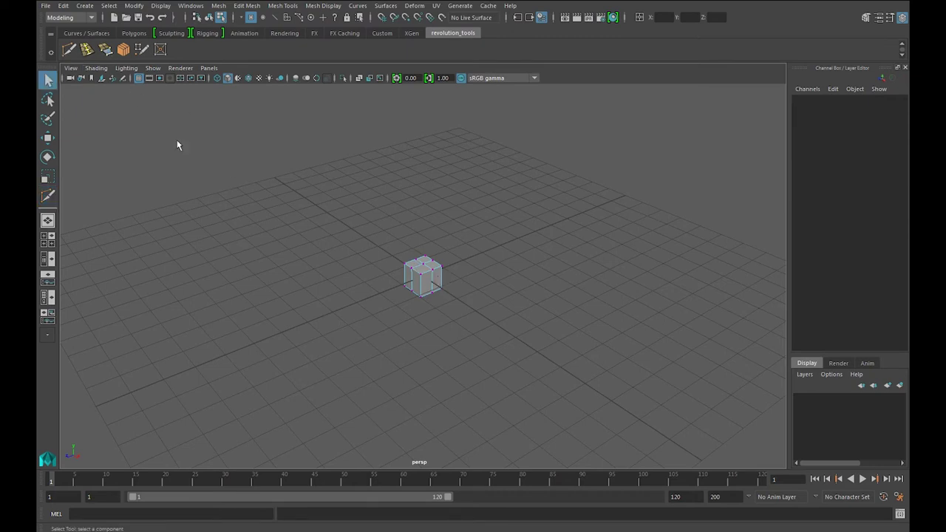
- Activate Multi-Cut from the shelf, frame the cube, and glance at the Edit Mesh menu
left_click(69, 50)
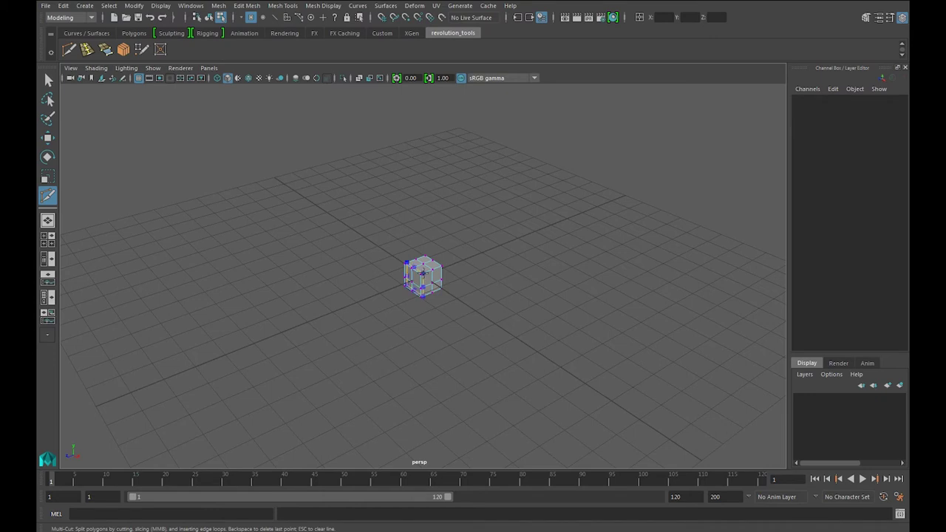
key("f")
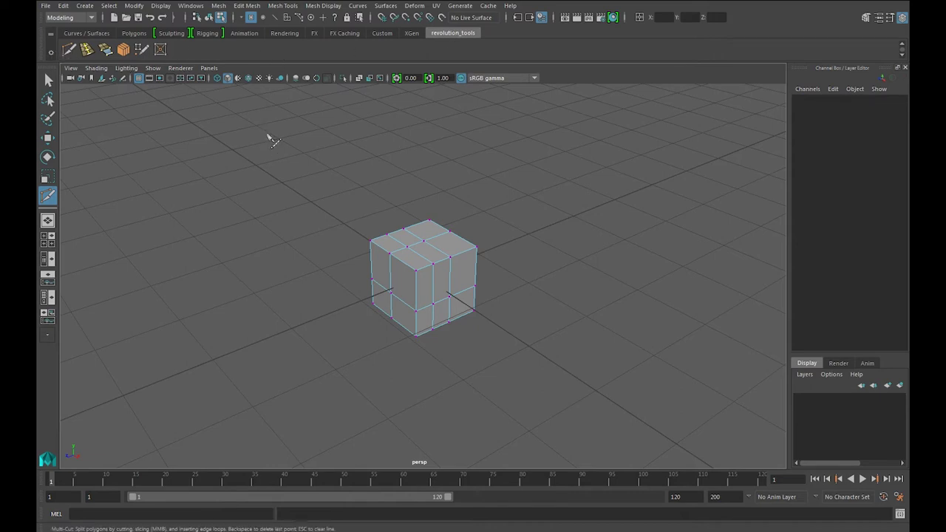
left_click(247, 6)
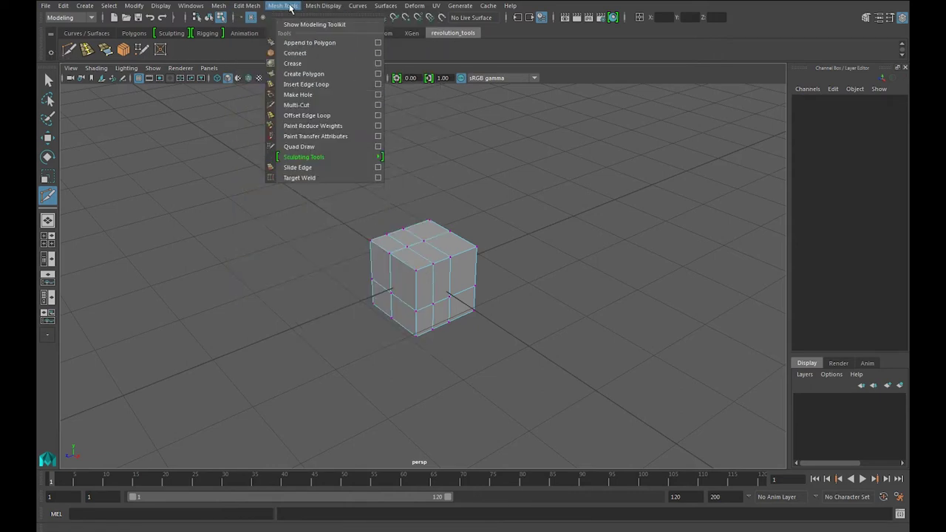
left_click(255, 32)
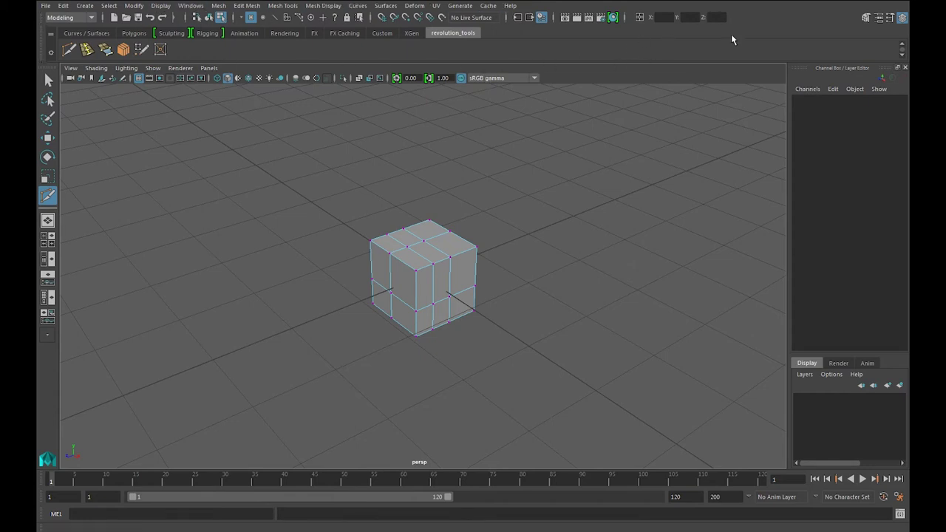
left_click(903, 18)
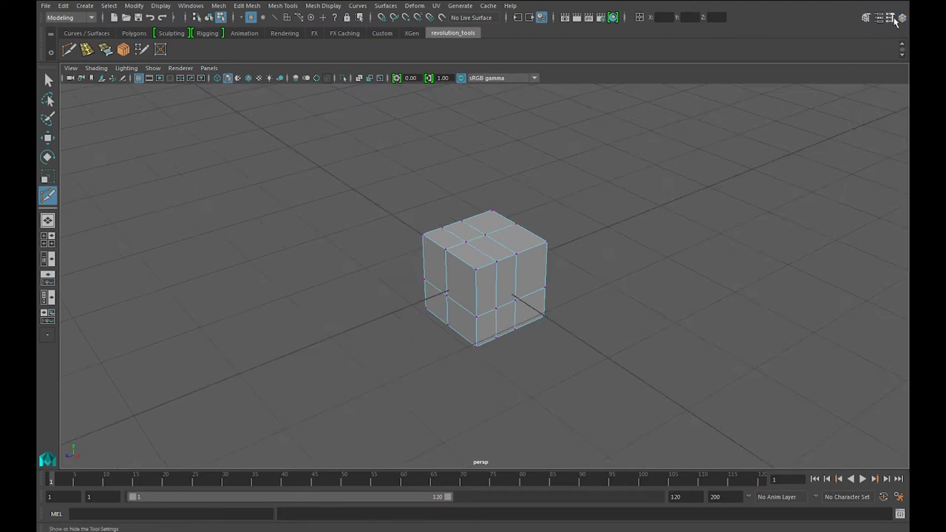
left_click(902, 17)
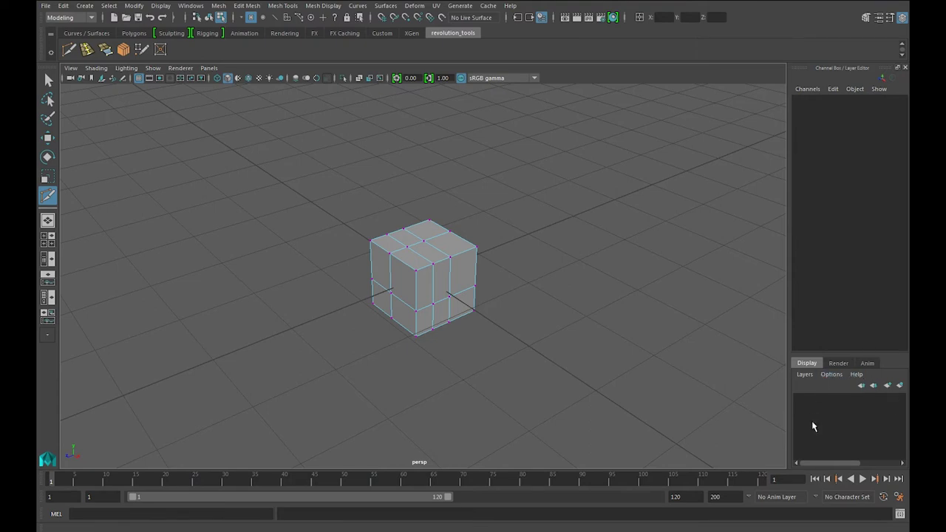
left_click(890, 18)
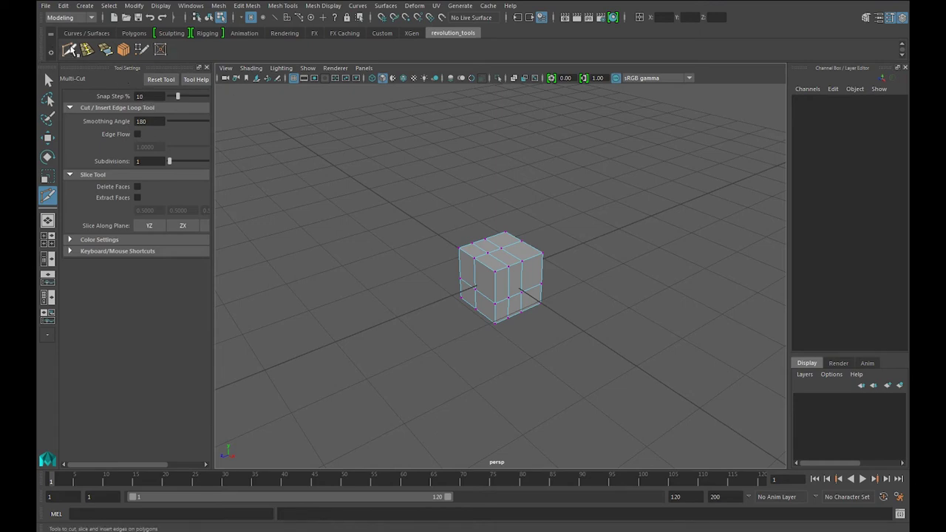
left_click(282, 6)
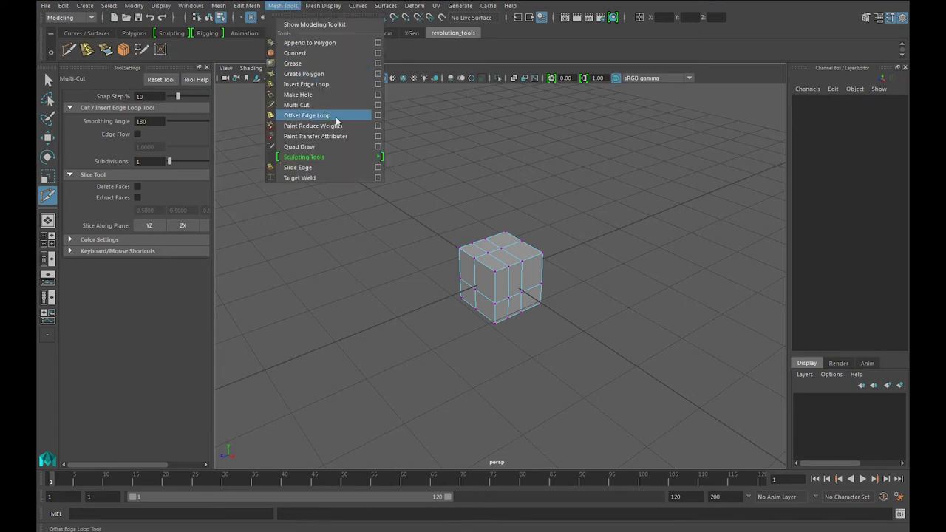
key("Escape")
key("q")
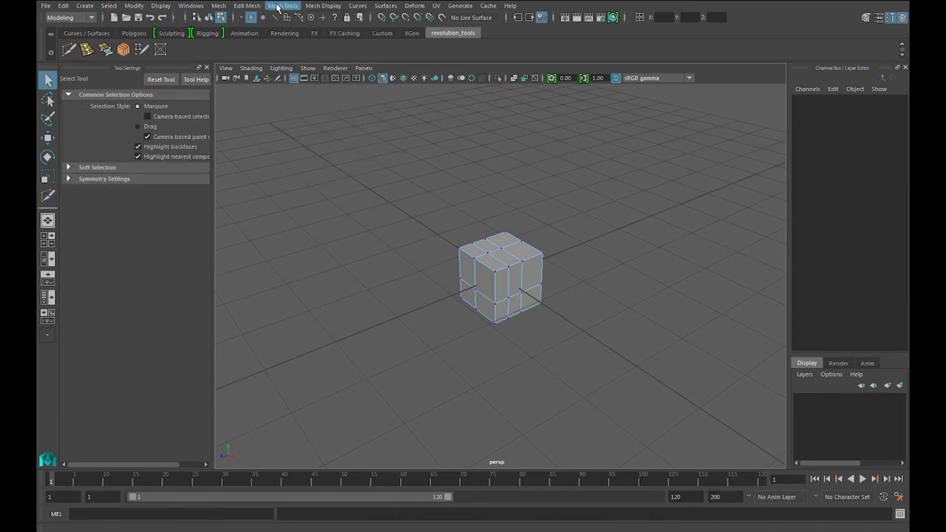
left_click(283, 5)
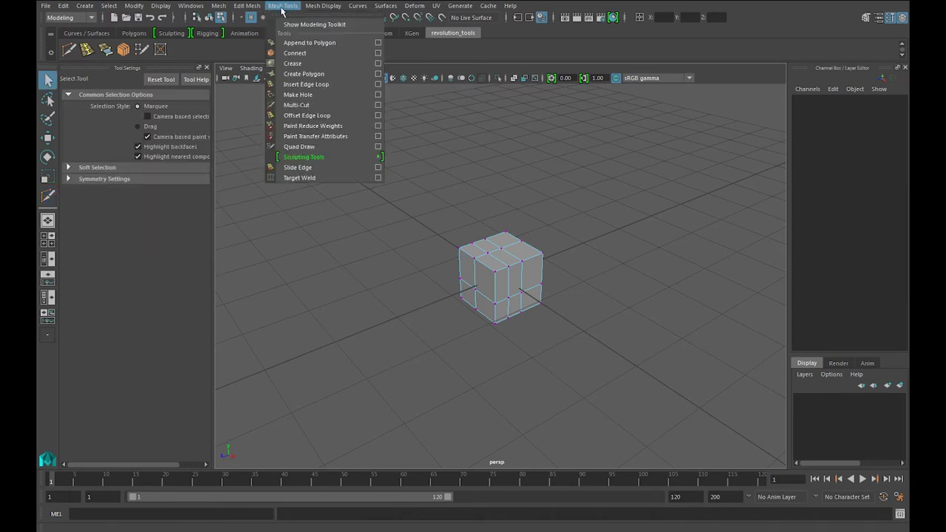
left_click(378, 108)
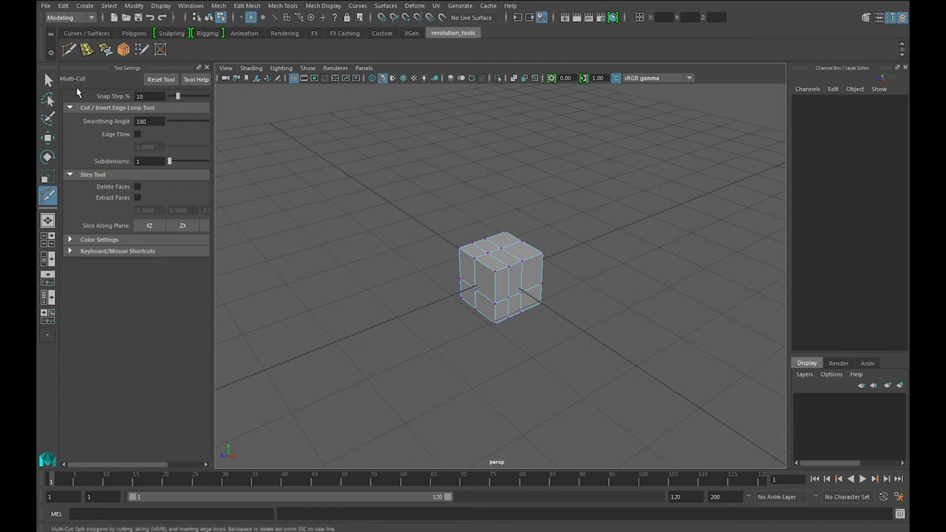
left_click(890, 17)
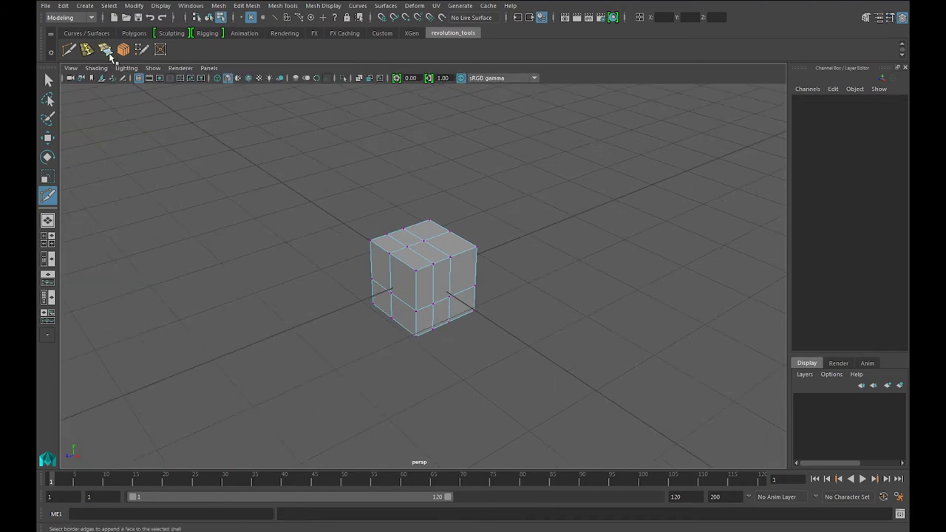
- Activate Insert Edge Loop, reviewing its settings: Auto complete, Fix Quads, 30 smoothing angle
left_click(87, 49)
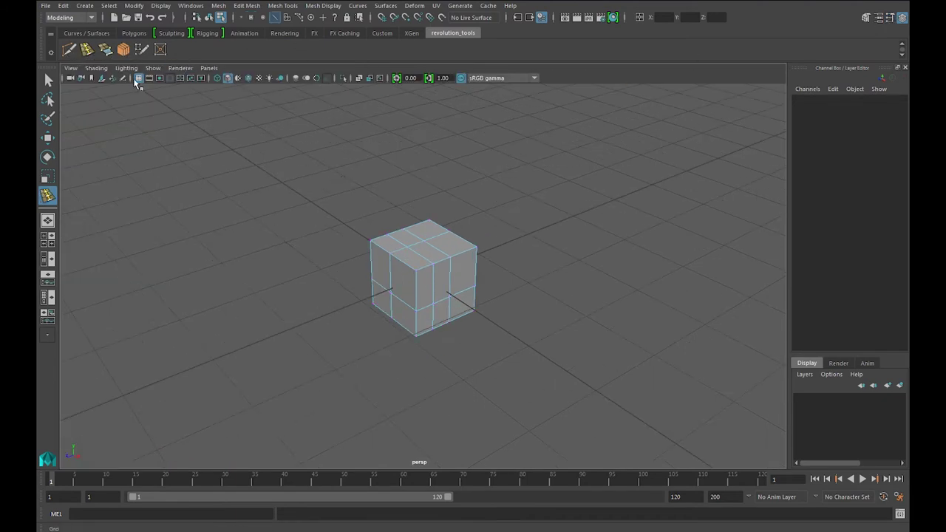
left_click(889, 18)
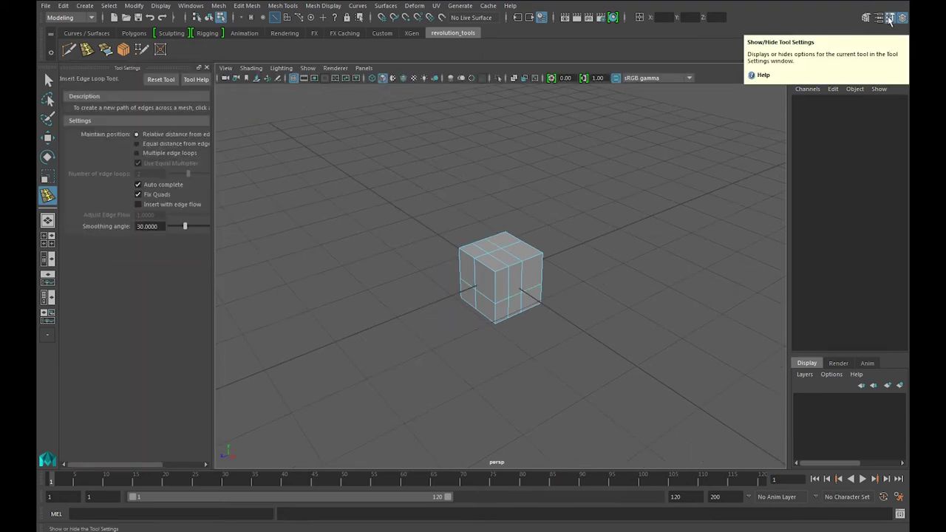
left_click(282, 5)
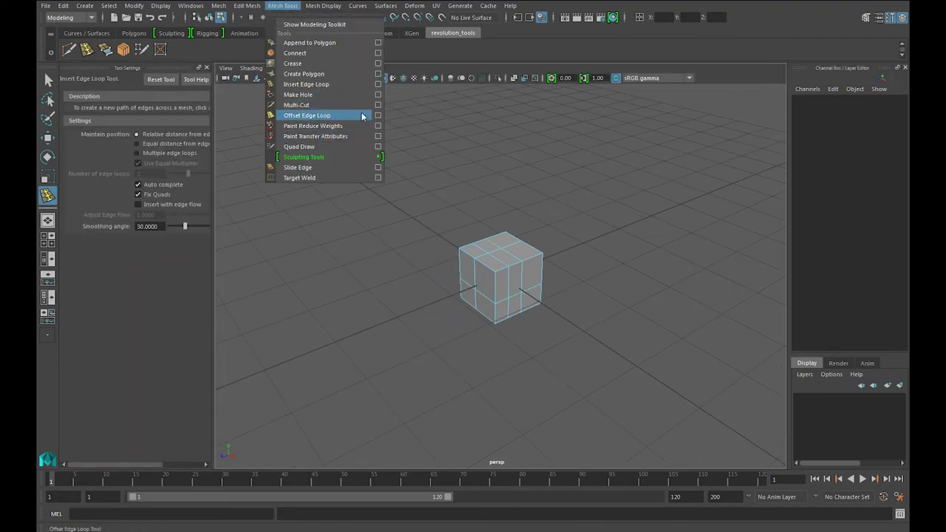
left_click(379, 88)
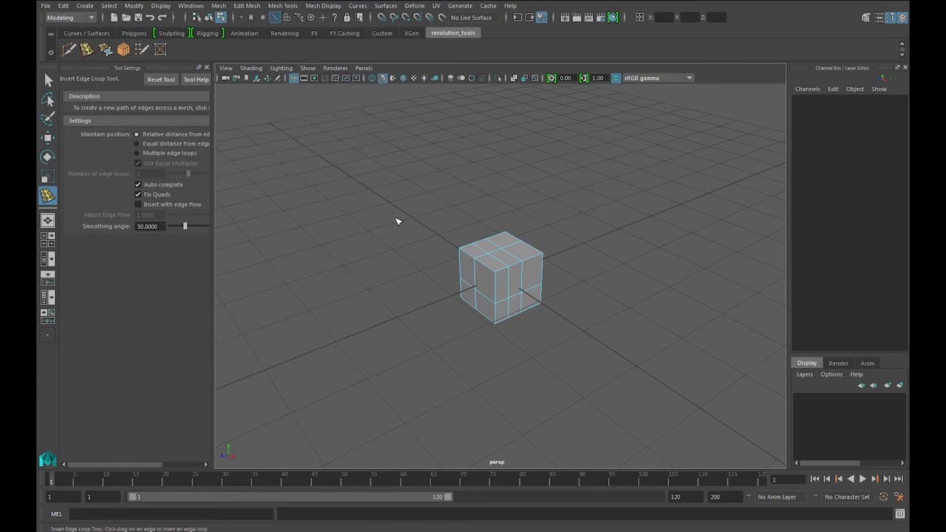
left_click(206, 67)
left_click(247, 5)
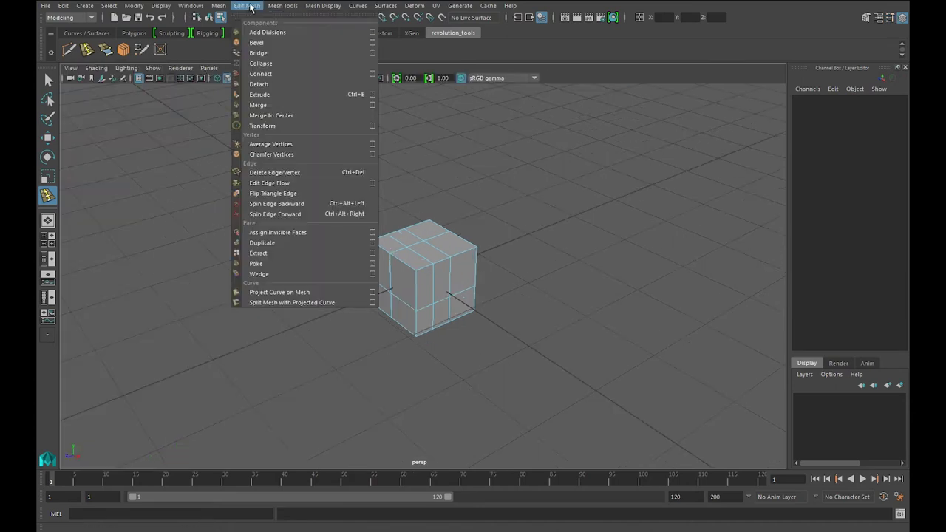
- Open and close Bevel Options, orbit around the cube, and show the Attribute Editor
left_click(373, 43)
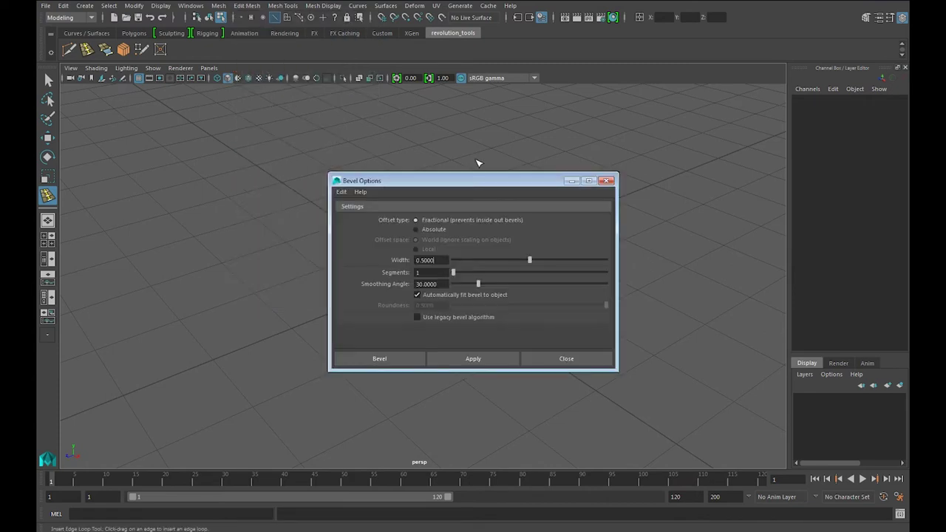
left_click(606, 180)
mouse_move(441, 213)
left_mouse_down("alt")
mouse_move(370, 197)
mouse_move(613, 99)
left_mouse_up("alt")
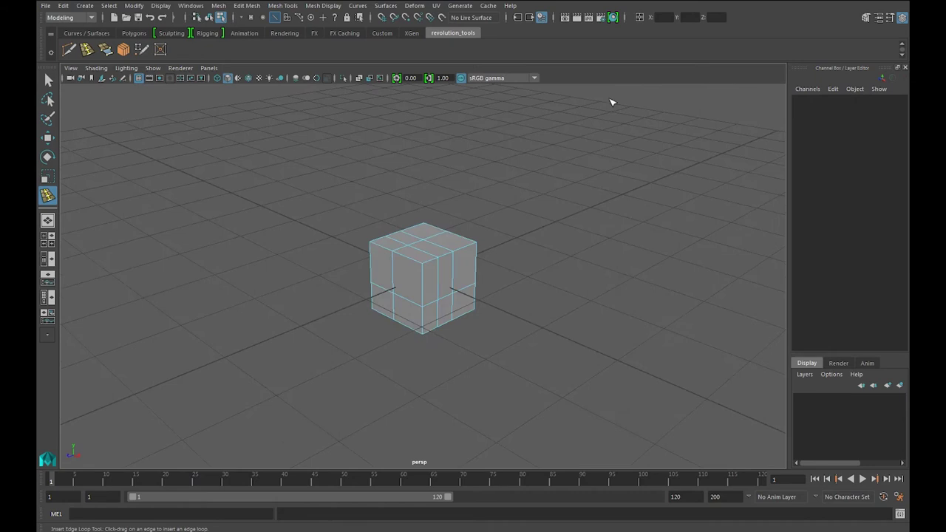
left_click(880, 19)
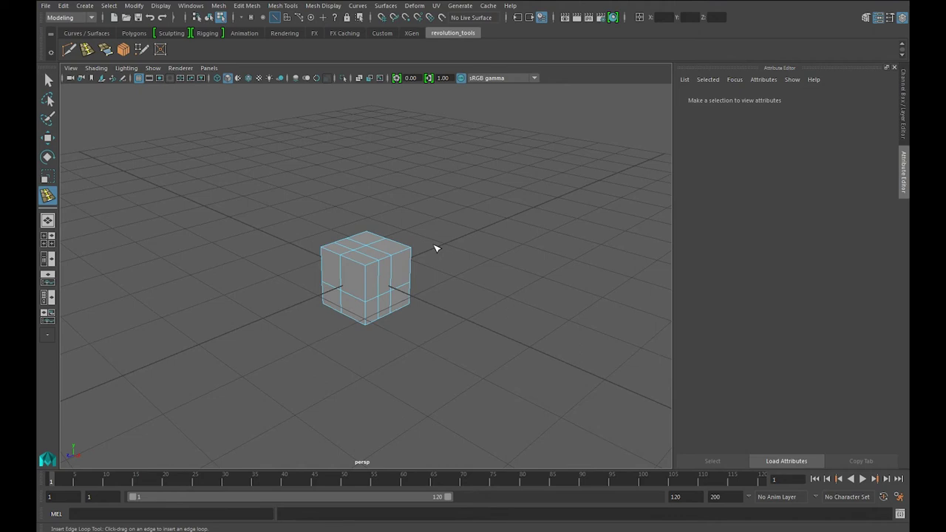
- Flip the side panel from Channel Box to Attribute Editor, then select the cube and delete it
left_click(903, 104)
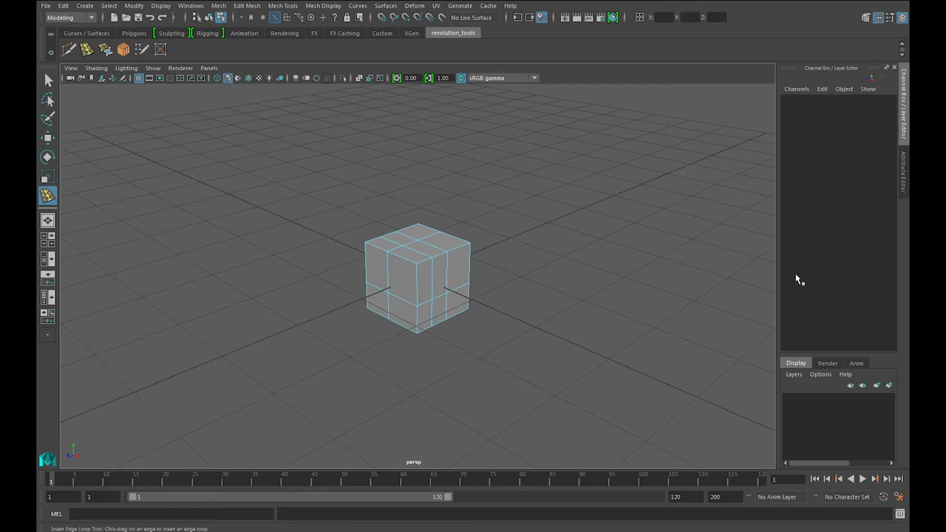
left_click(901, 166)
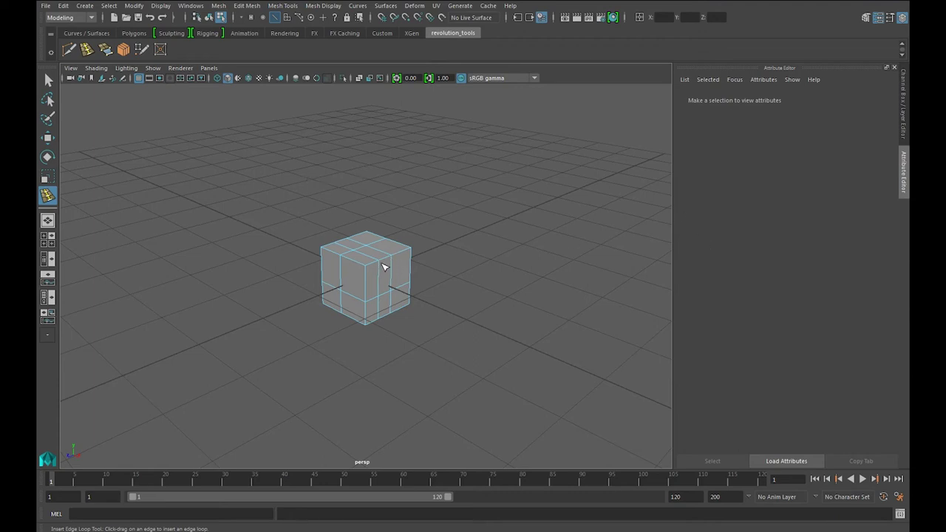
key("w")
left_click_drag(466, 180, 300, 276)
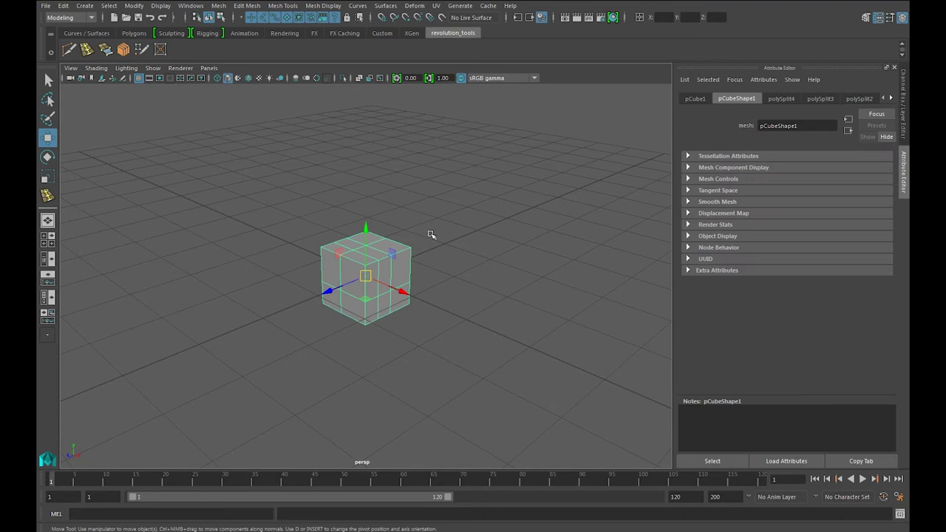
key("Delete")
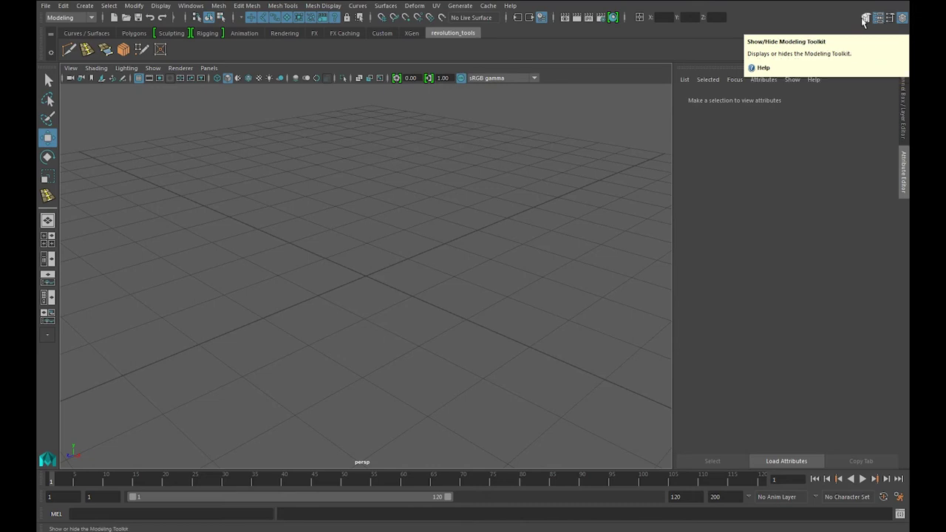
- Open the Modeling Toolkit panel beside the viewport
left_click(864, 19)
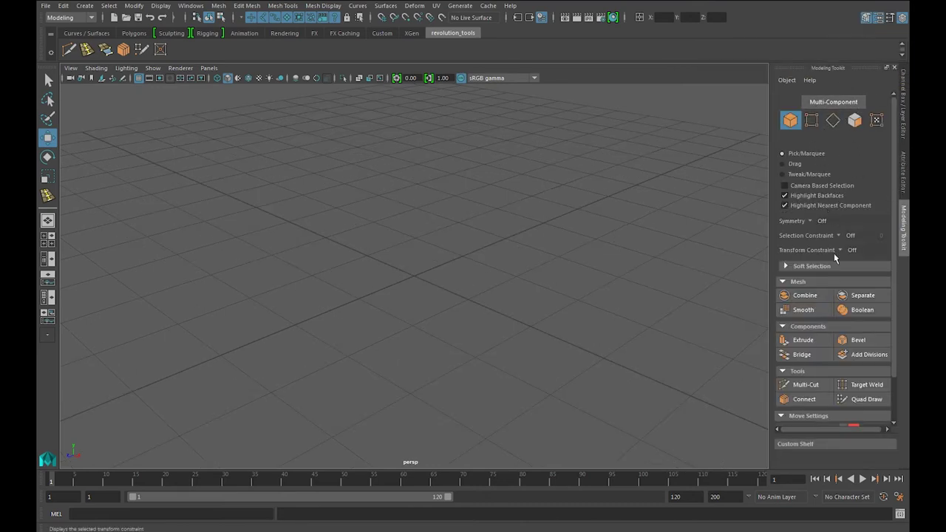
scroll(839, 278, "down", 1)
scroll(840, 211, "up", 1)
- Look through the Mesh Tools menu, then display the Move Tool settings panel
left_click(218, 6)
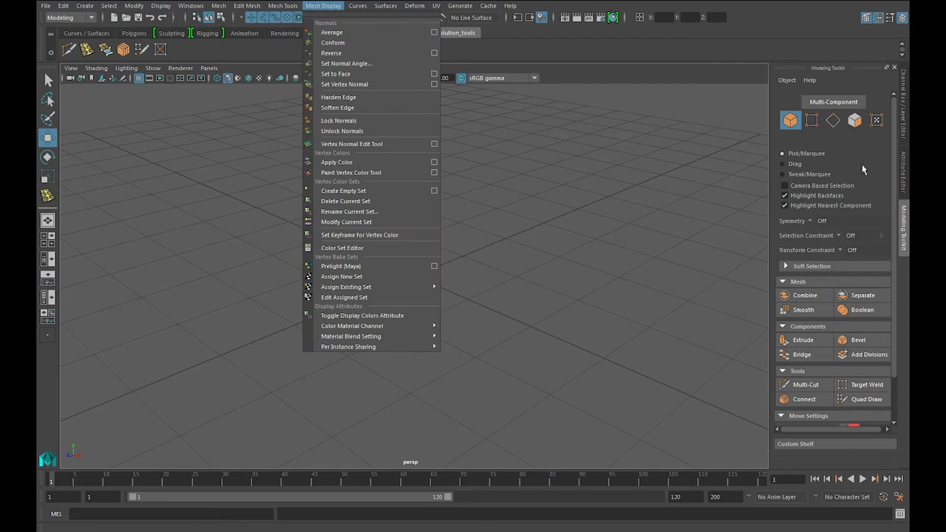
scroll(844, 208, "down", 1)
scroll(871, 182, "up", 1)
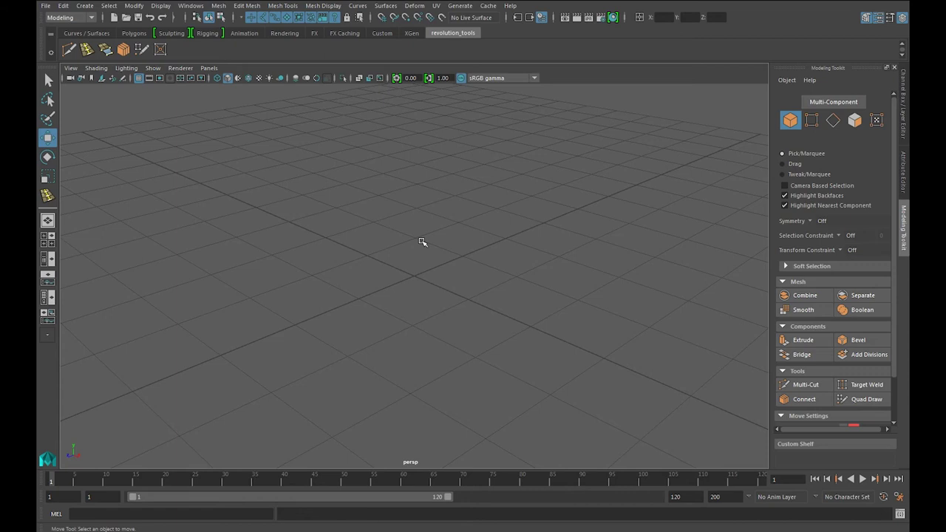
left_click_drag(509, 279, 538, 284, "alt")
left_click(890, 17)
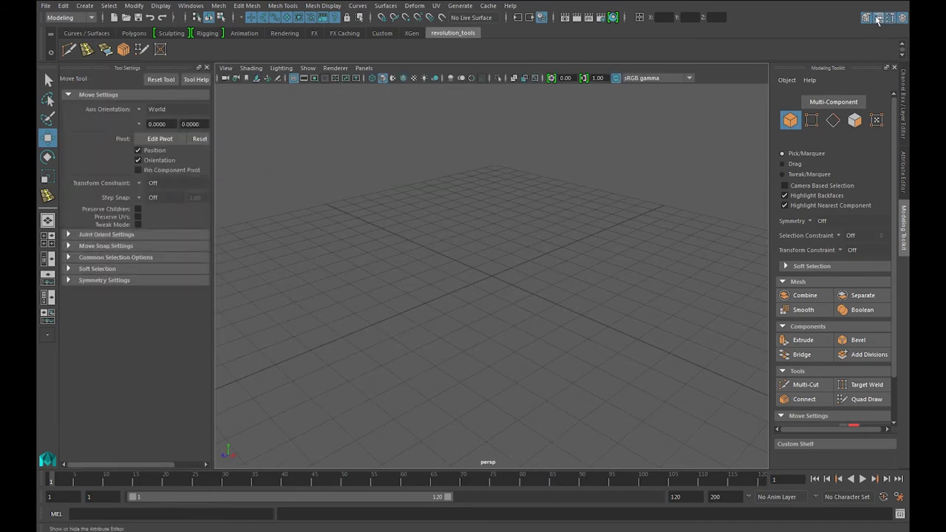
- Hide the Modeling Toolkit, Attribute Editor, Channel Box and Tool Settings panels
left_click(867, 18)
left_click(878, 17)
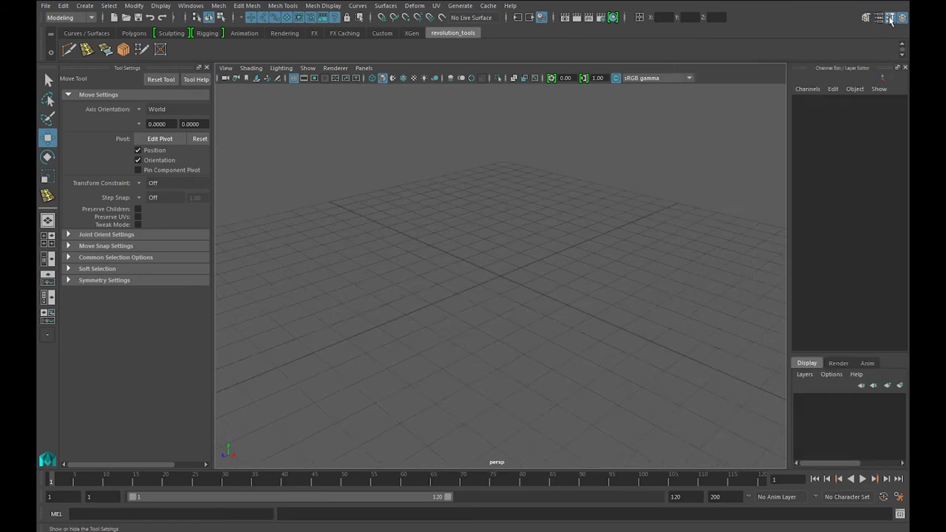
left_click(890, 17)
left_click(901, 17)
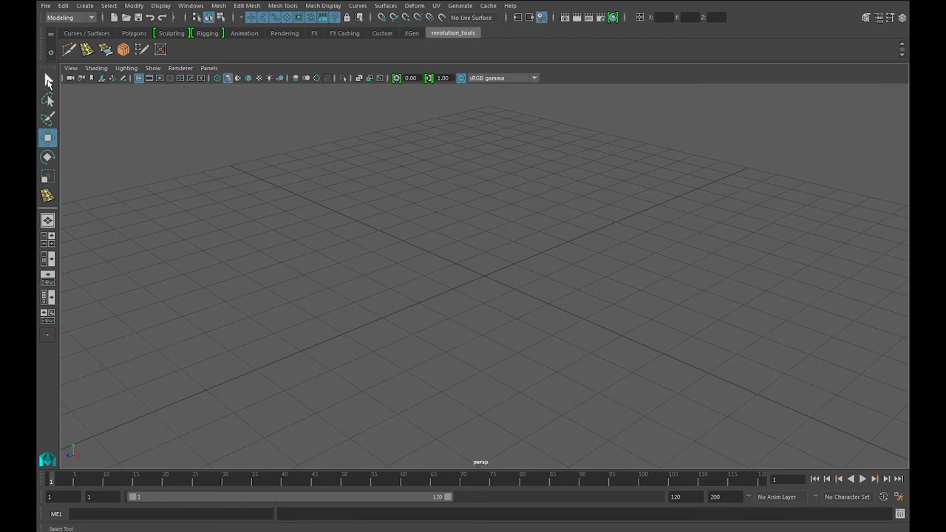
- Cycle through the Select, Move, Rotate and Scale tools, ending on Scale
left_click(48, 81)
left_click(47, 138)
left_click(48, 158)
left_click(48, 176)
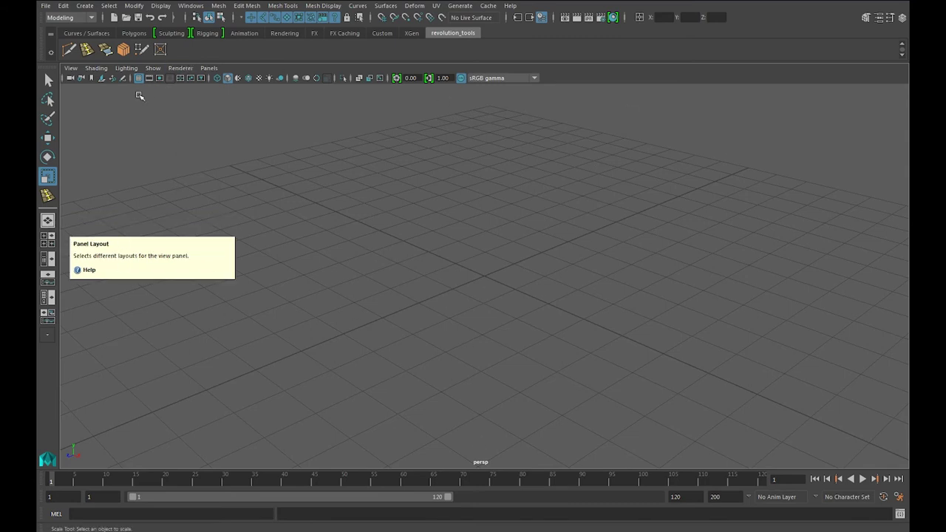
- Add a polygon cube from the Polygons shelf and switch to the top/persp/front/side four-view layout
right_click_drag(477, 338, 249, 295, "alt")
mouse_move(250, 296)
left_mouse_down("alt")
mouse_move(570, 310)
mouse_move(484, 289)
left_mouse_up("alt")
left_click(133, 32)
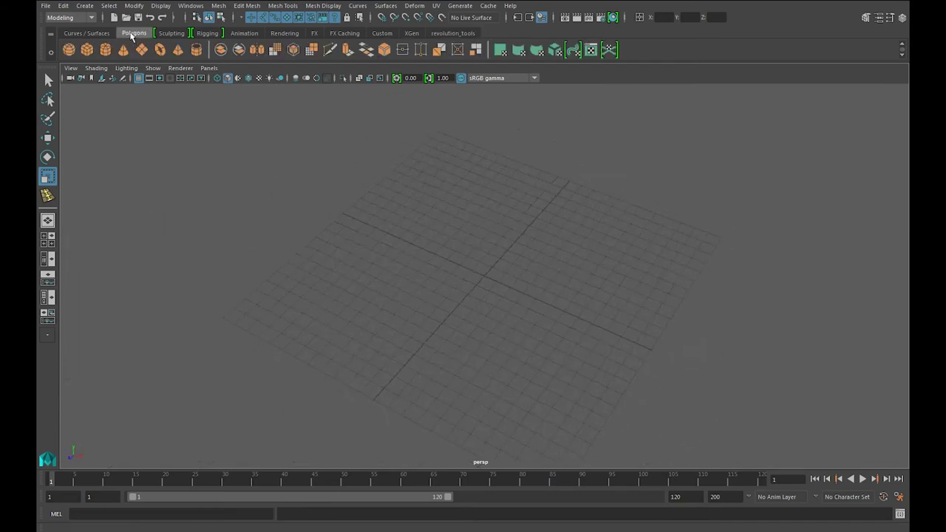
left_click(87, 50)
mouse_move(538, 317)
left_mouse_down("alt")
mouse_move(476, 266)
mouse_move(526, 309)
mouse_move(625, 308)
left_mouse_up("alt")
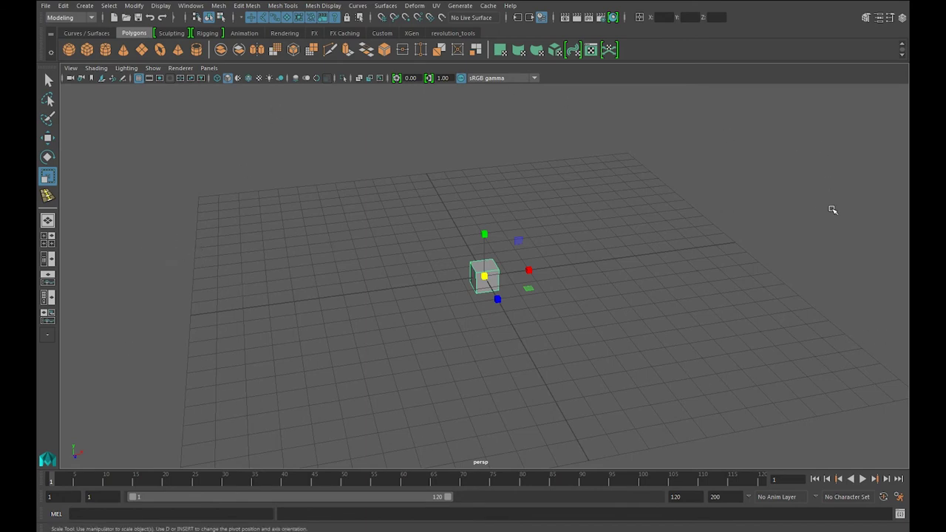
key("space")
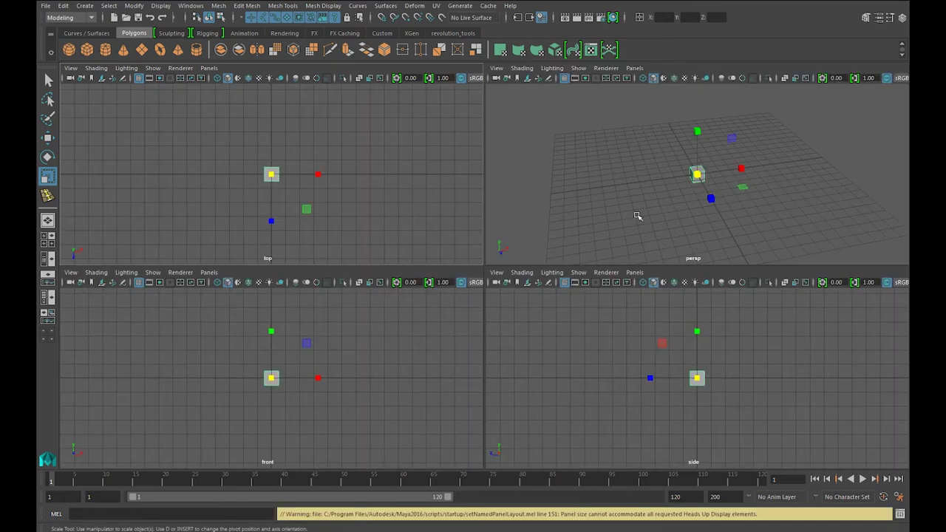
- Tumble the perspective view and toggle between four-view and maximized layouts, ending maximized
left_click_drag(689, 197, 731, 189, "alt")
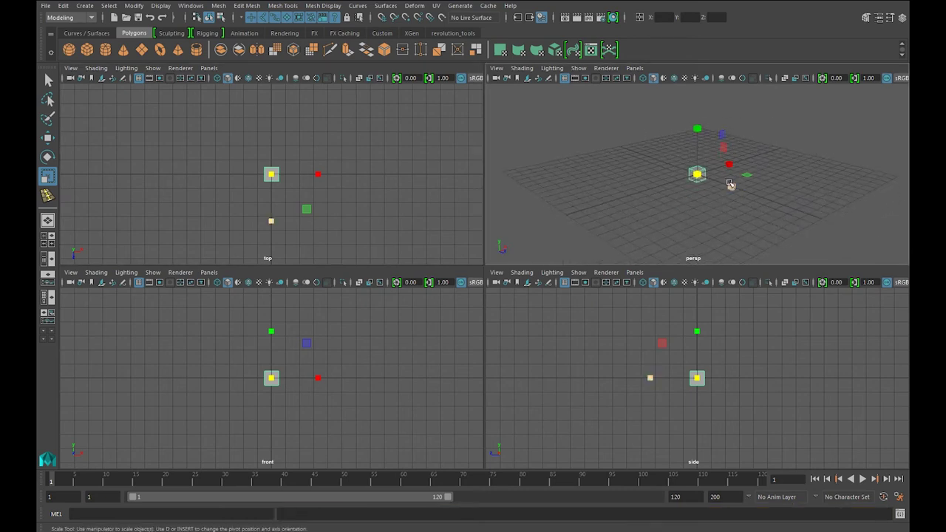
left_click(733, 185)
key("space")
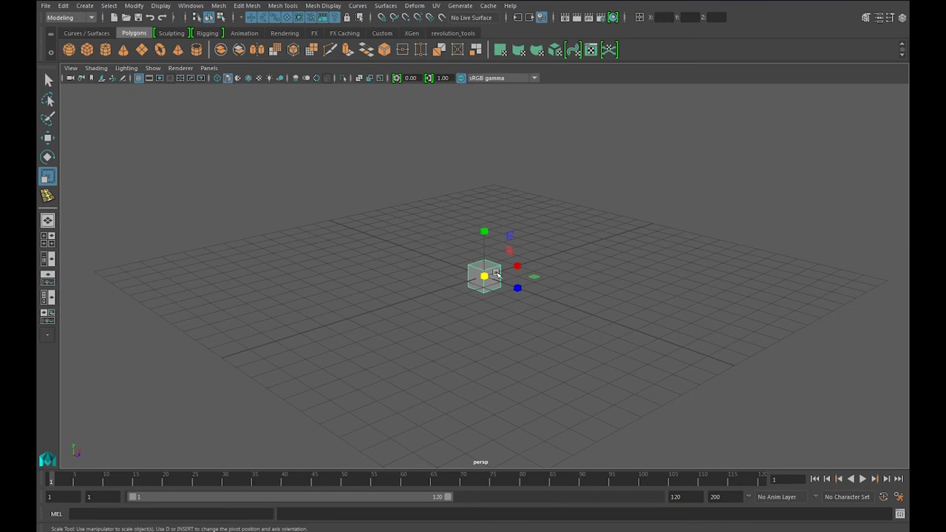
key("space")
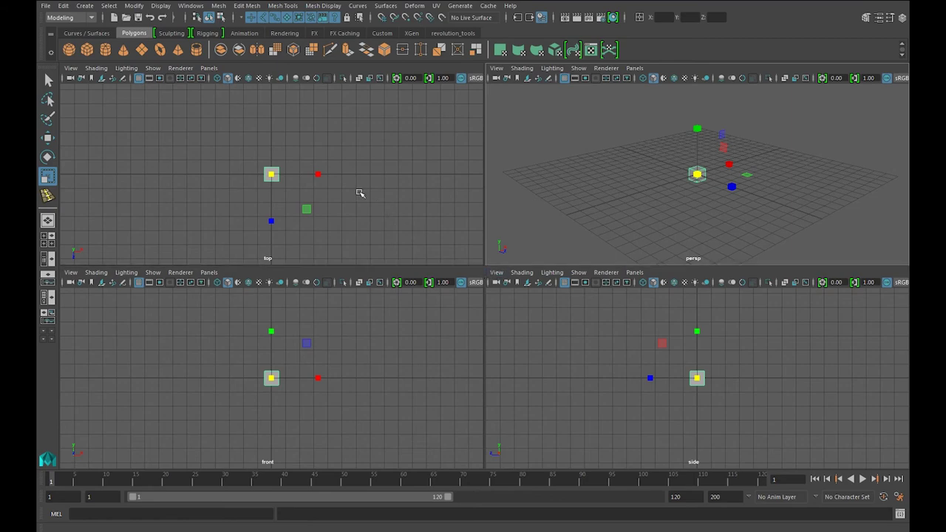
key("space")
key("space")
key("space")
key("space")
key("space")
key("space")
key("space")
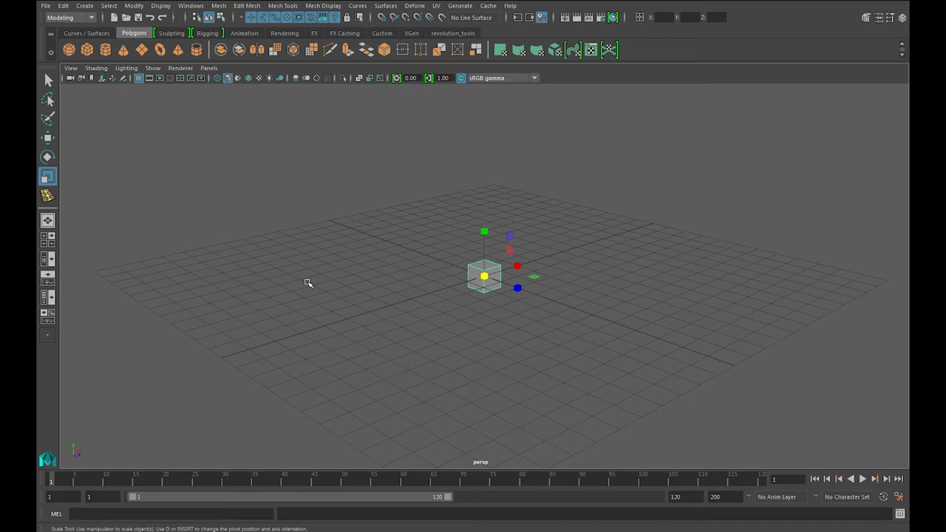
- Browse the viewport panel's View and Shading menus
left_click(70, 68)
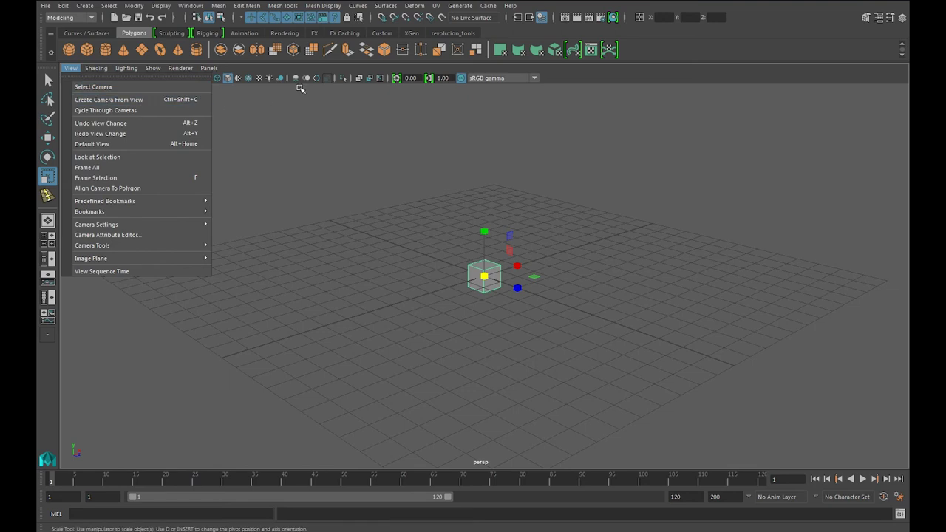
left_click(262, 70)
left_click(74, 68)
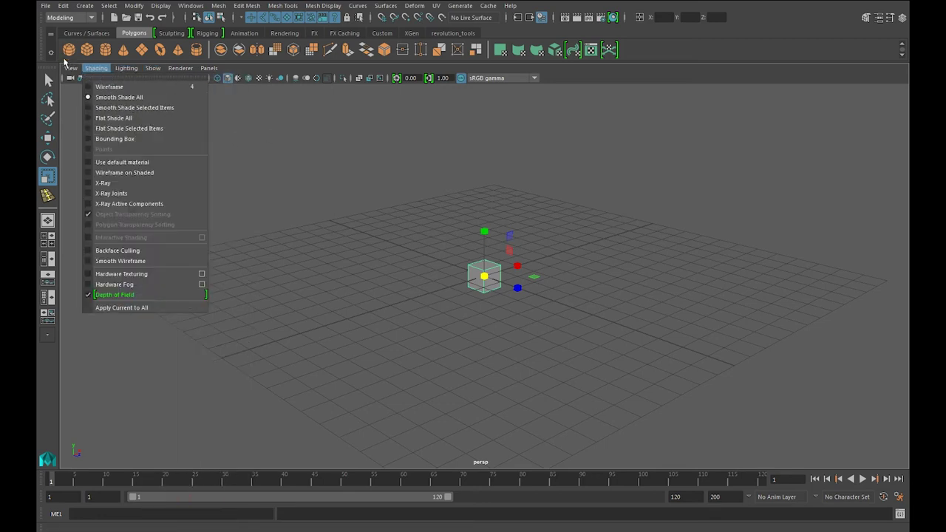
left_click(188, 123)
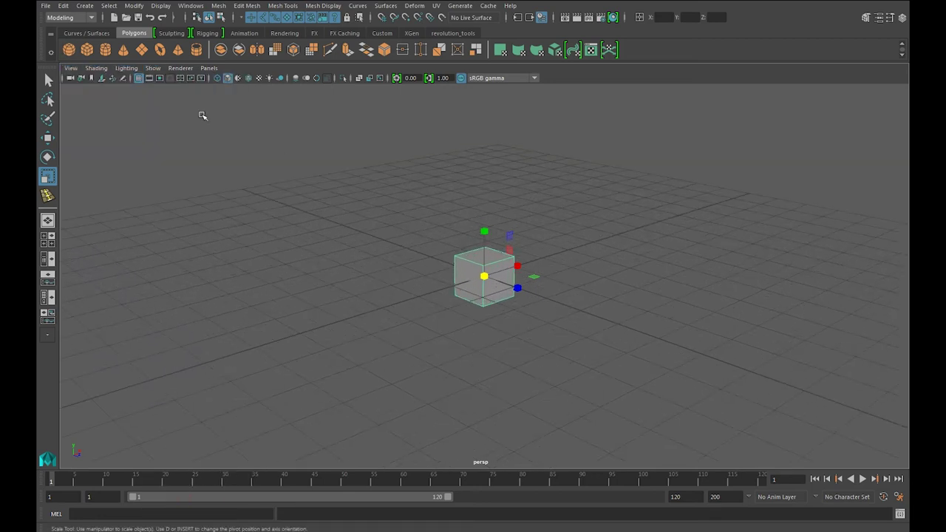
left_click(96, 68)
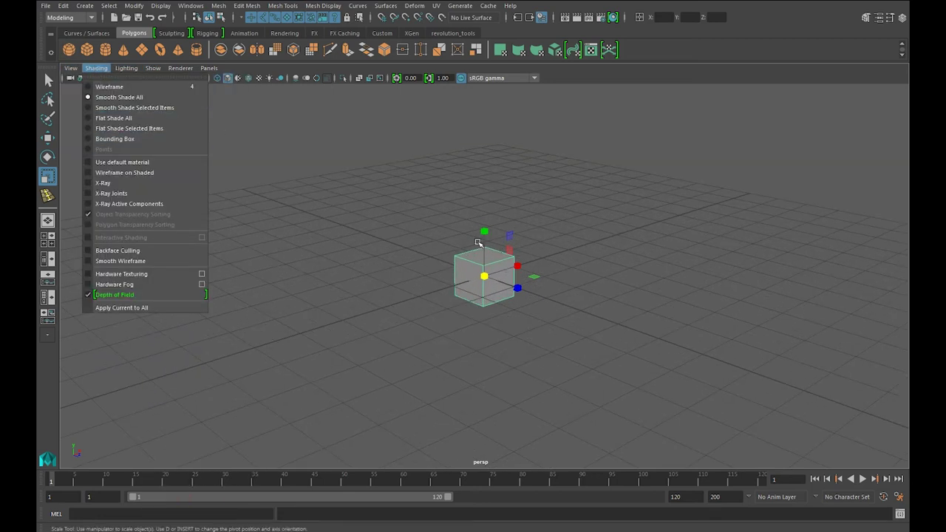
- Add a polygon sphere and move it to the right of the cube, keeping it selected
left_click(69, 49)
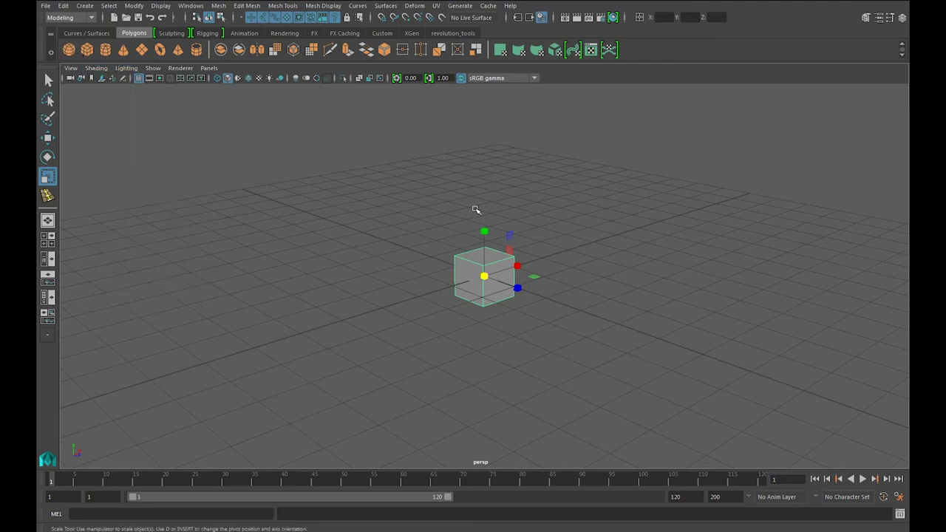
key("w")
left_click_drag(517, 287, 513, 332)
left_click(513, 332)
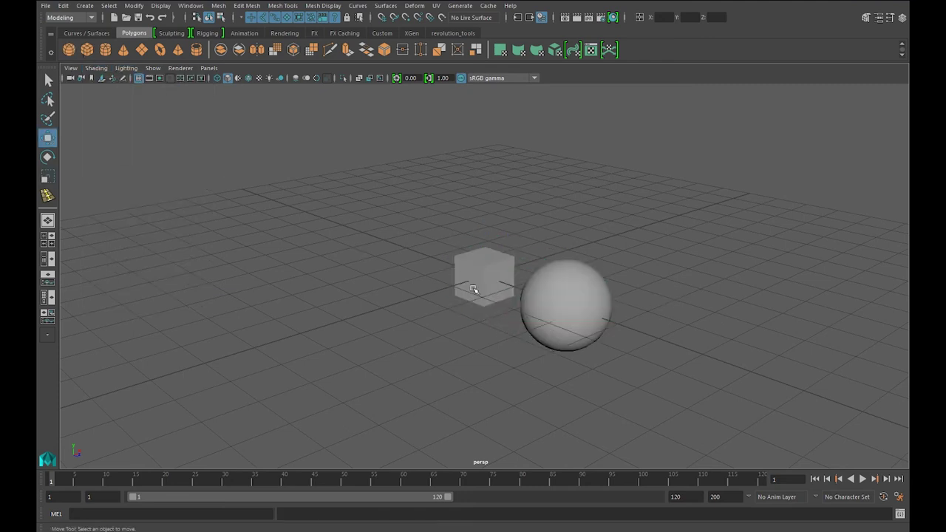
left_click_drag(566, 295, 510, 306, "alt")
left_click(510, 307)
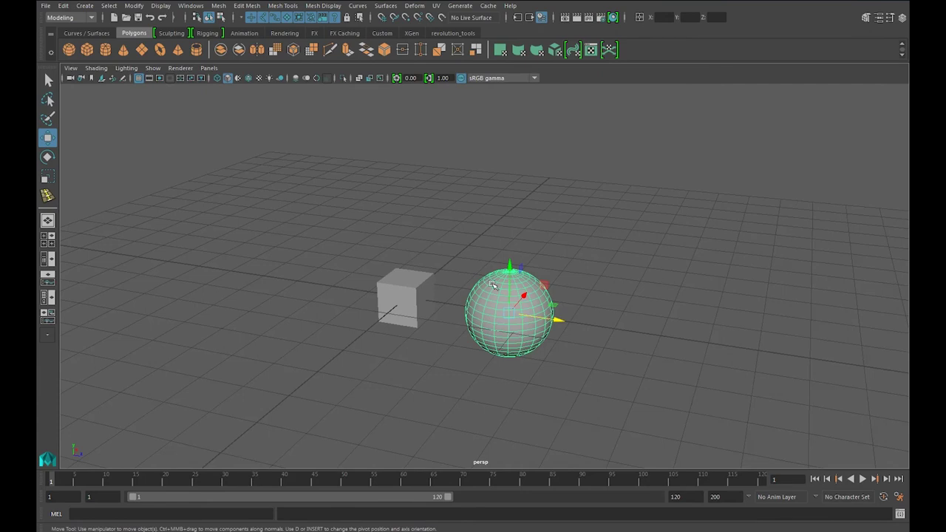
left_click_drag(474, 303, 503, 298, "alt")
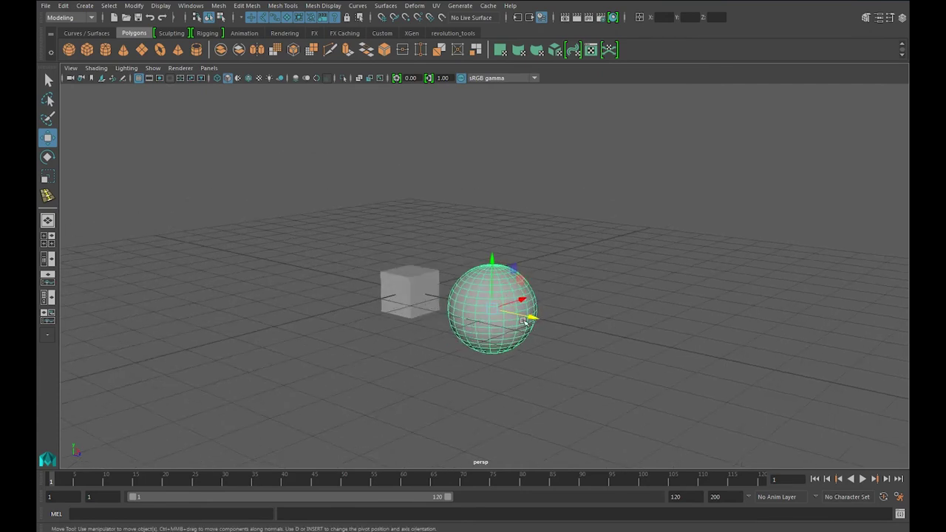
left_click(85, 68)
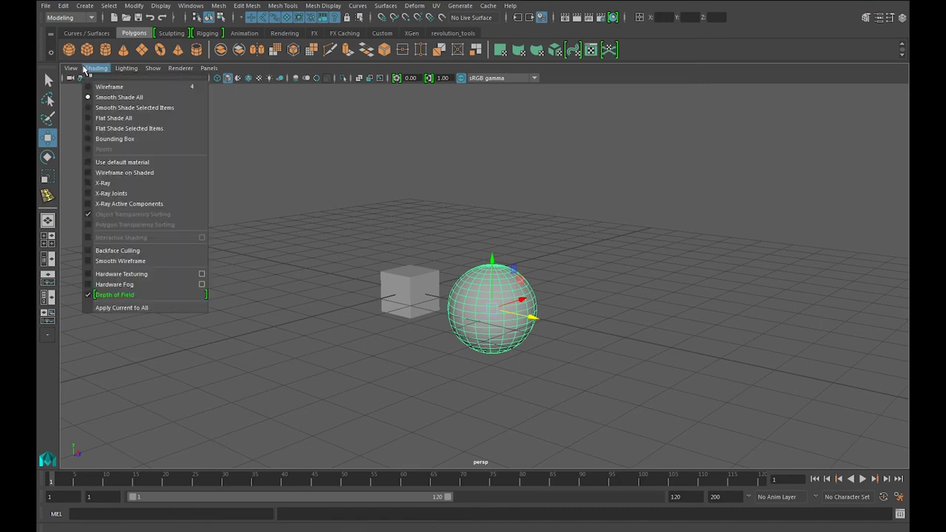
- Turn on Smooth Shade Selected Items, leaving only the sphere selected and shaded
left_click(137, 174)
left_click(387, 278)
left_click(454, 273)
left_click(96, 68)
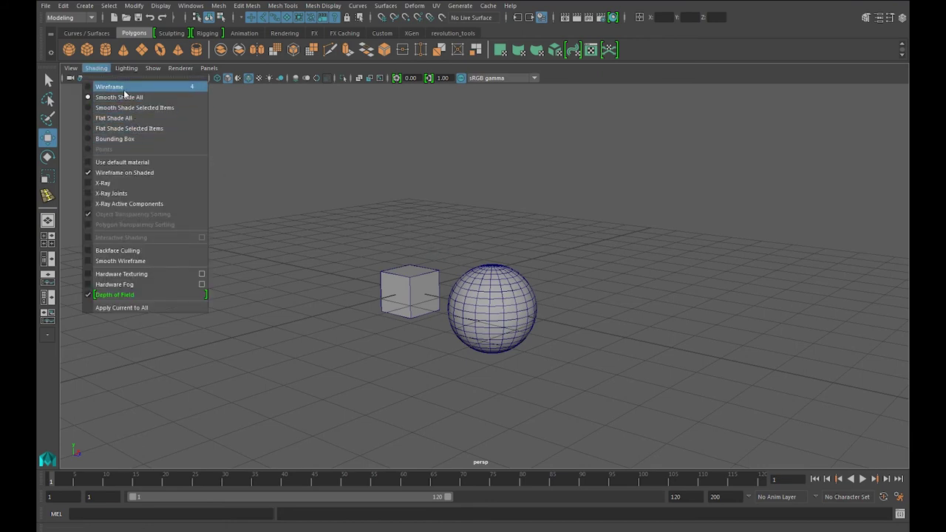
left_click(126, 109)
left_click_drag(517, 261, 379, 330)
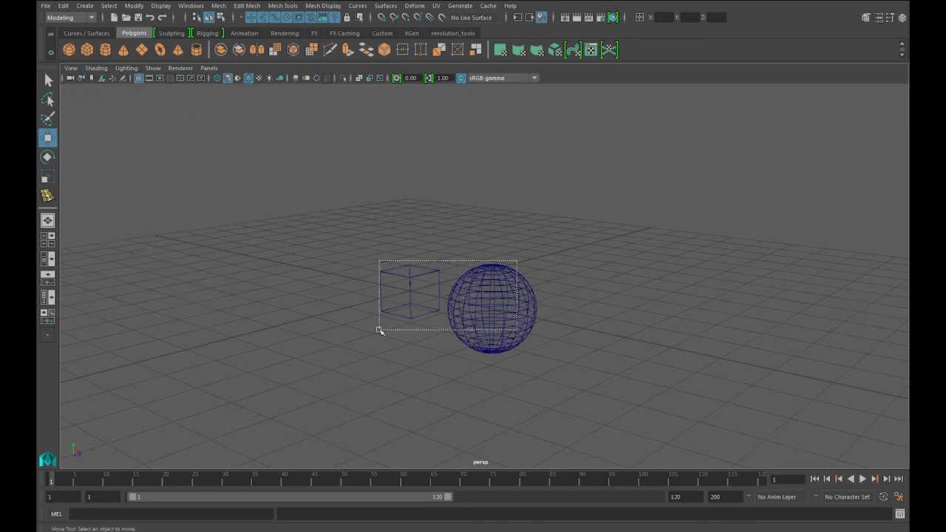
left_click_drag(642, 226, 572, 308)
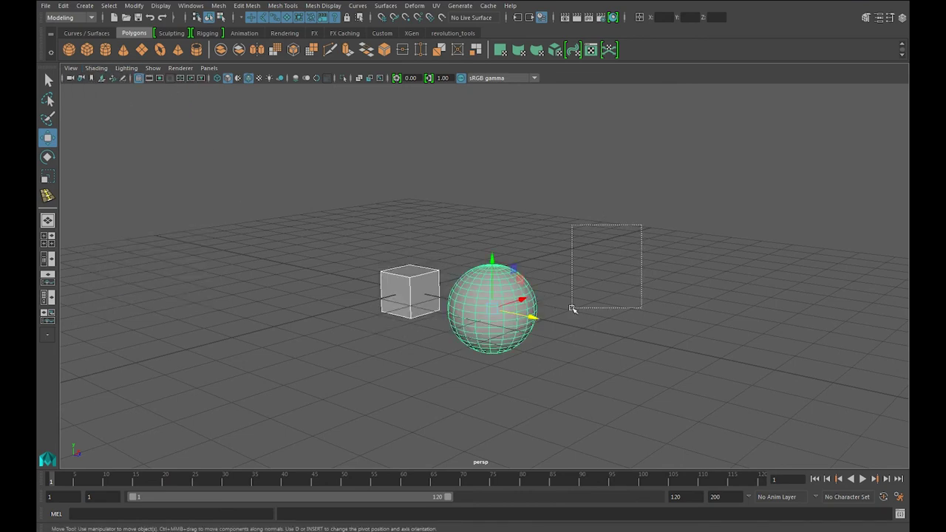
left_click(509, 346)
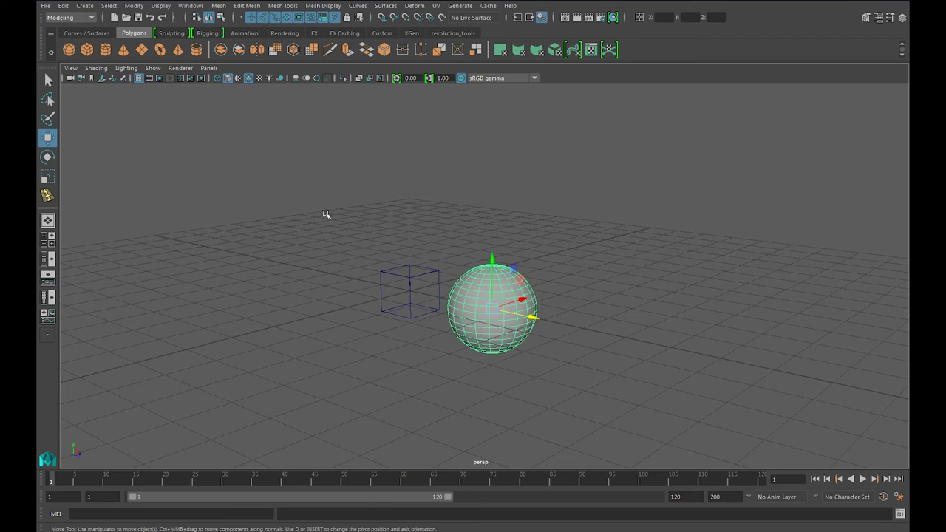
- Switch to Smooth Shade All, then compare wireframe (4) with smooth shading (5)
left_click(92, 68)
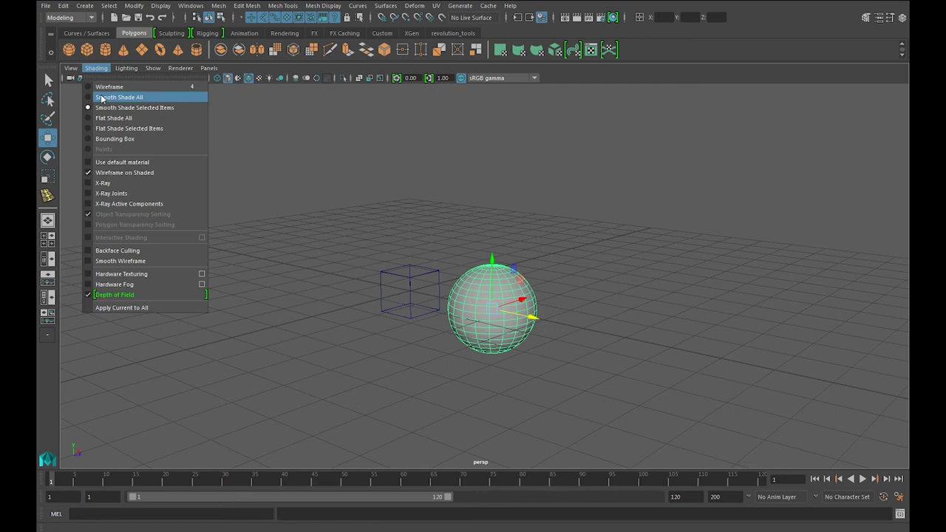
left_click(101, 97)
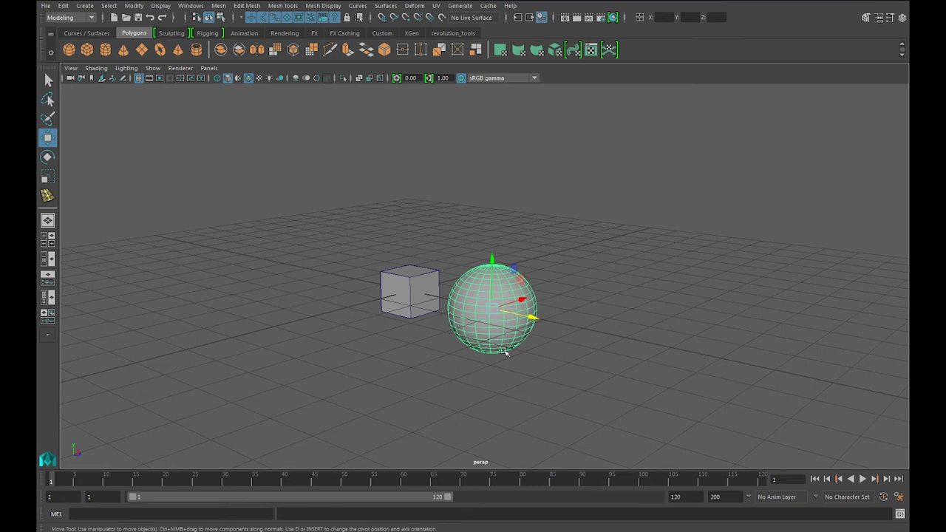
key("4")
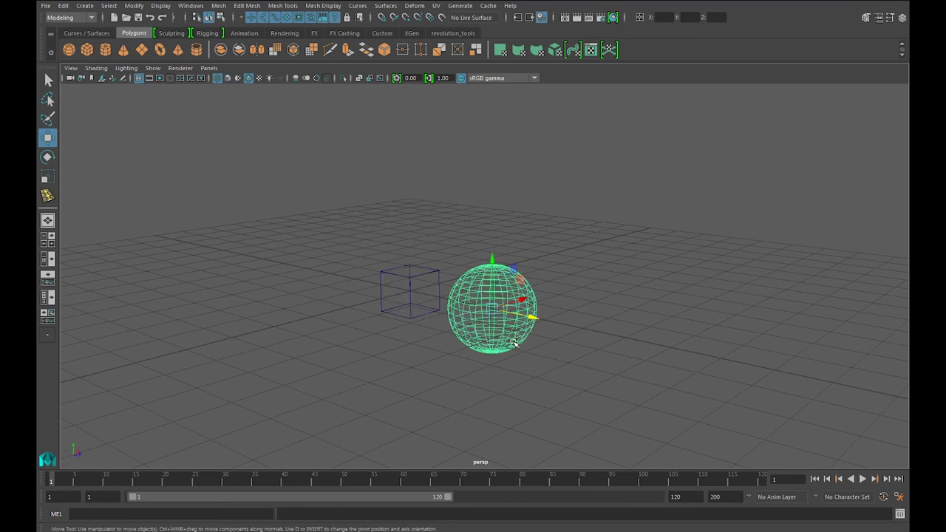
key("5")
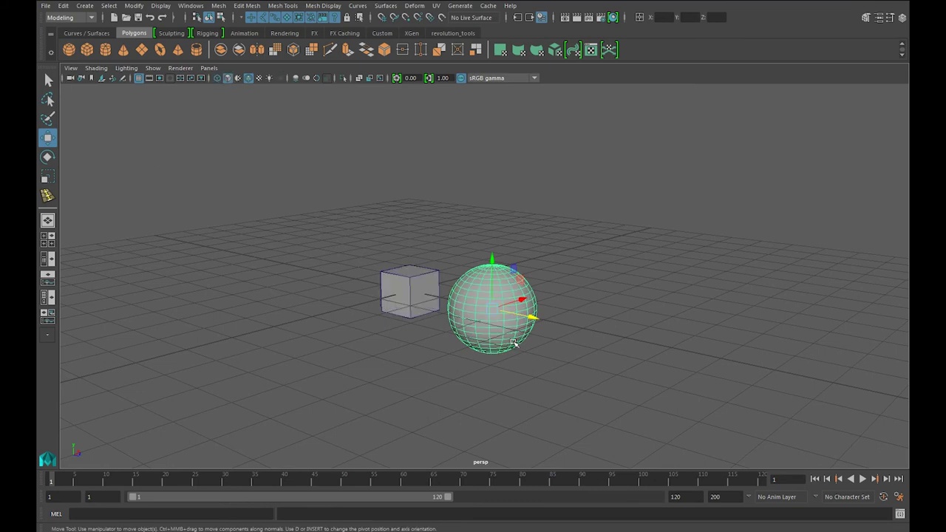
- Enable X-Ray shading and orbit down to a low view of the cube and sphere
left_click(96, 67)
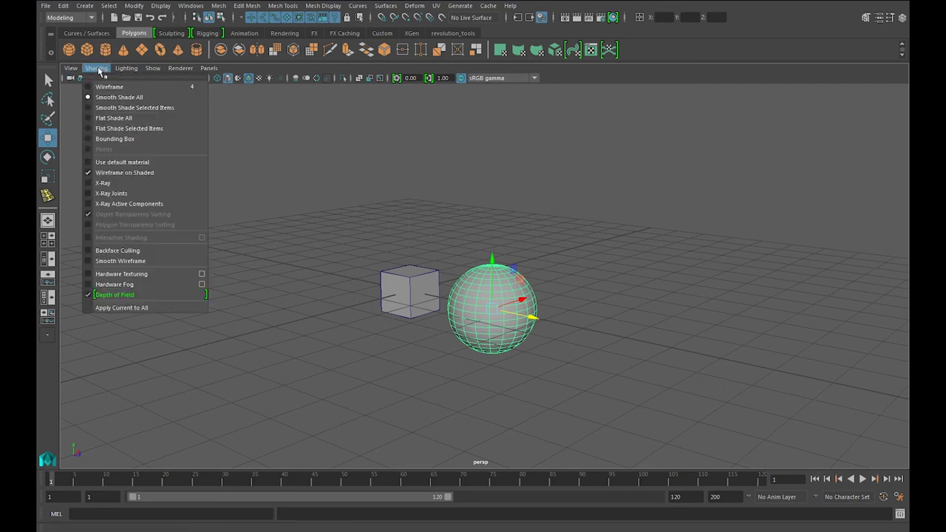
left_click(131, 184)
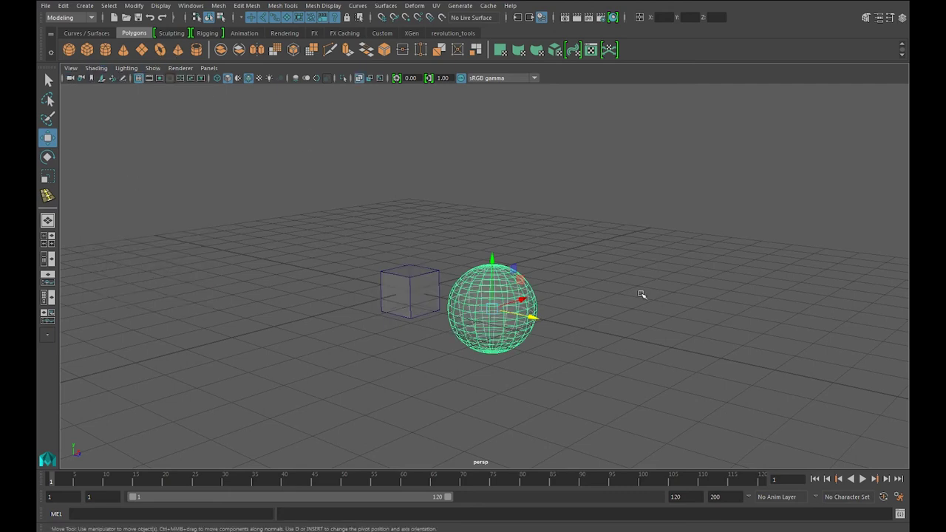
scroll(656, 285, "up", 3)
left_click_drag(656, 285, 277, 244, "alt")
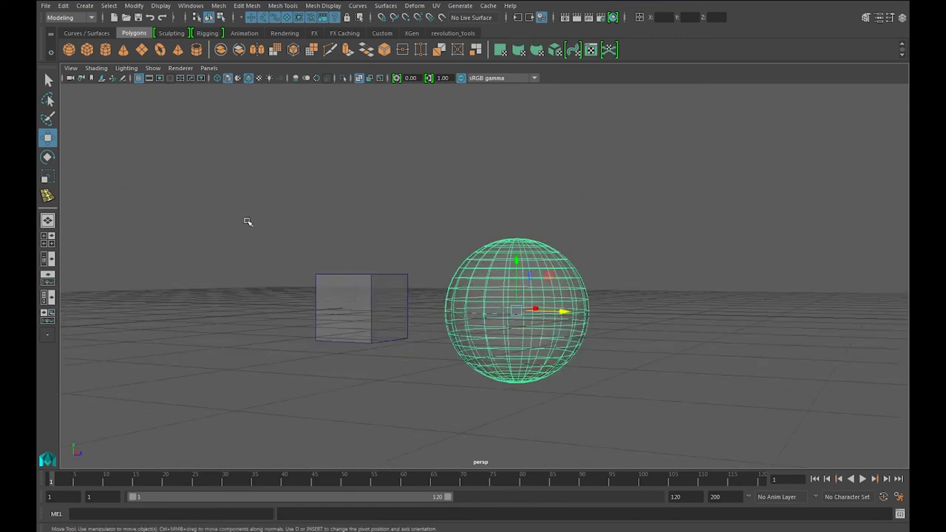
left_click(96, 68)
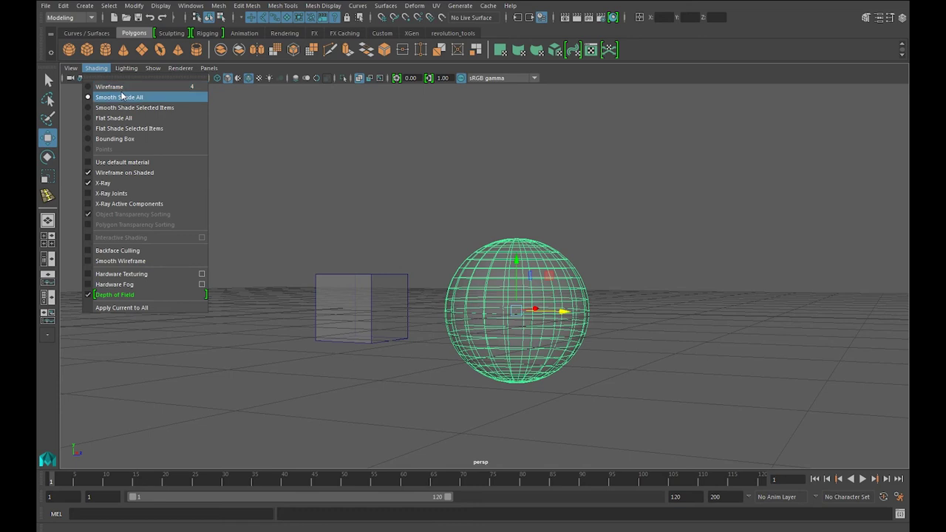
left_click(120, 97)
left_click(344, 178)
- Toggle repeatedly between wireframe (4) and shaded (5) display with X-Ray on
key("4")
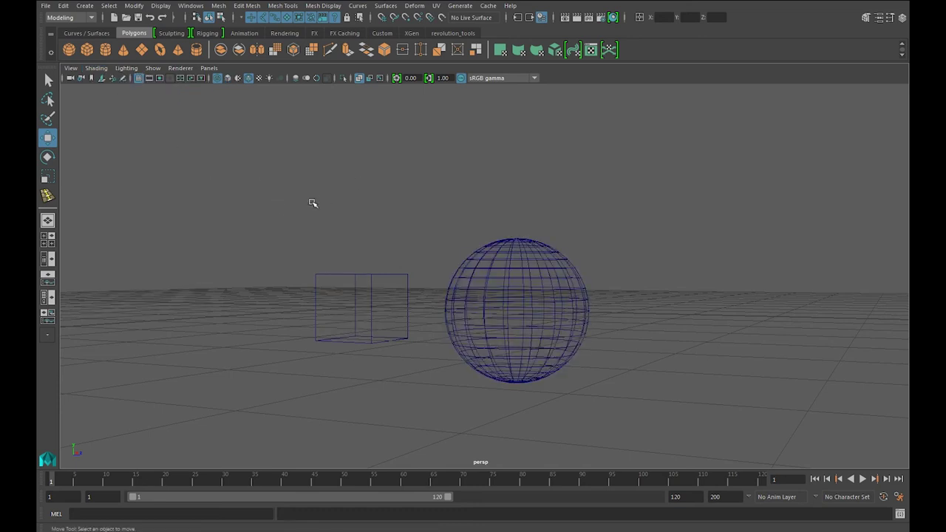
key("5")
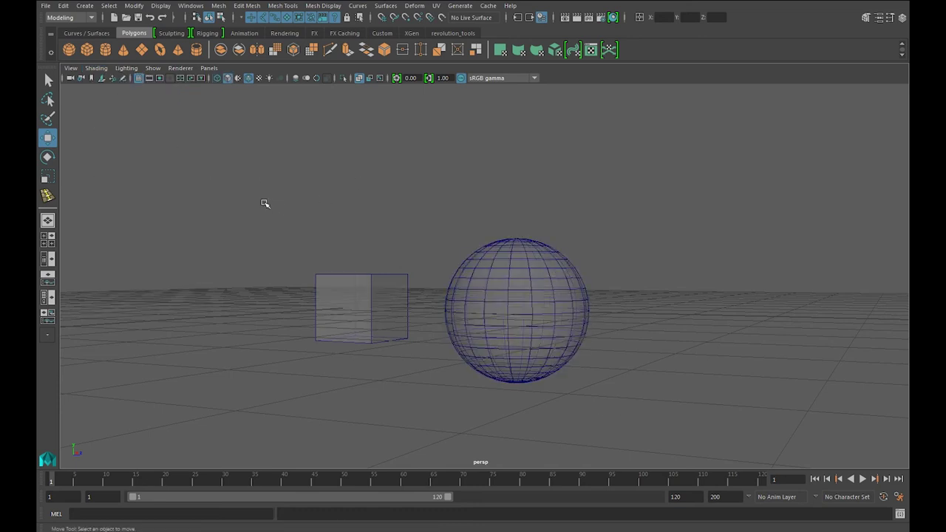
key("4")
key("5")
key("4")
key("5")
key("4")
key("5")
left_click(96, 68)
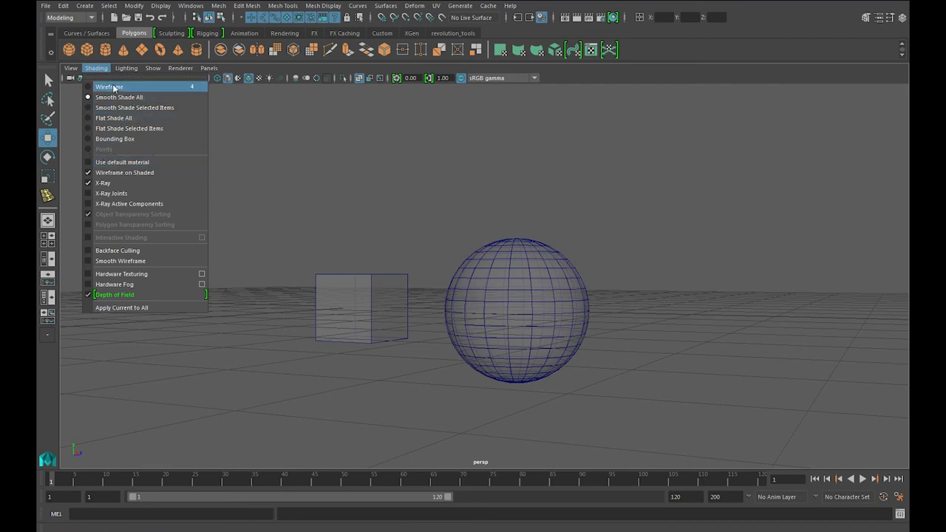
- Set the viewport to Wireframe shading, reframe the camera, and select both the cube and sphere
left_click(112, 86)
left_click_drag(347, 267, 309, 256, "alt")
right_click_drag(308, 255, 162, 308, "alt")
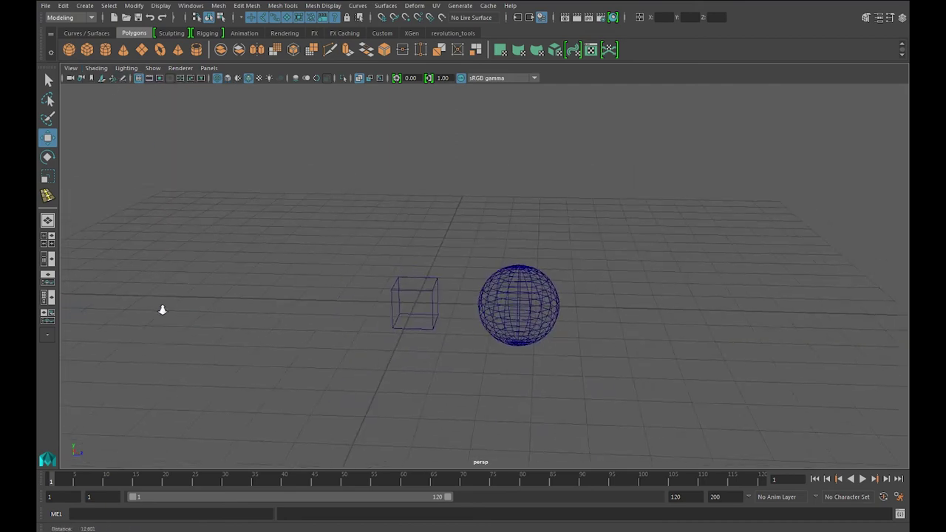
middle_click_drag(362, 289, 350, 271, "alt")
left_click_drag(350, 272, 416, 281, "alt")
left_click_drag(500, 205, 236, 291)
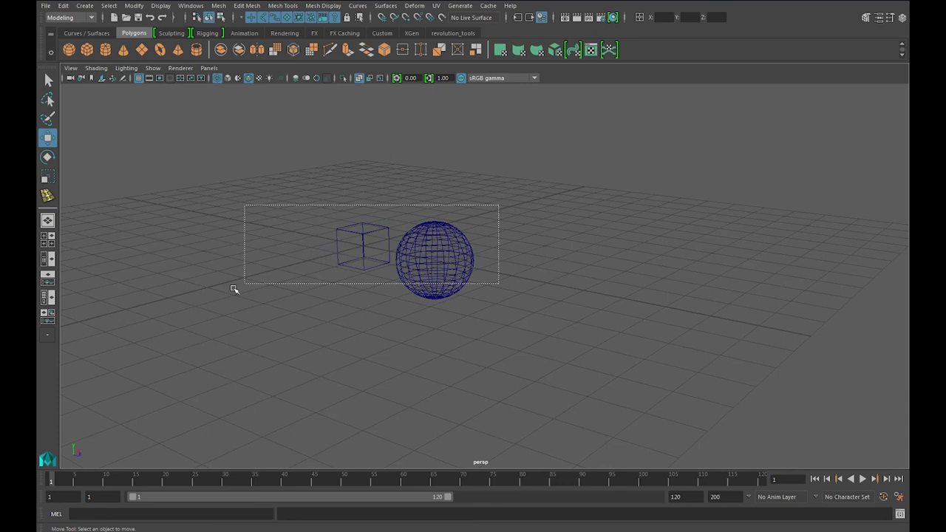
left_click(122, 68)
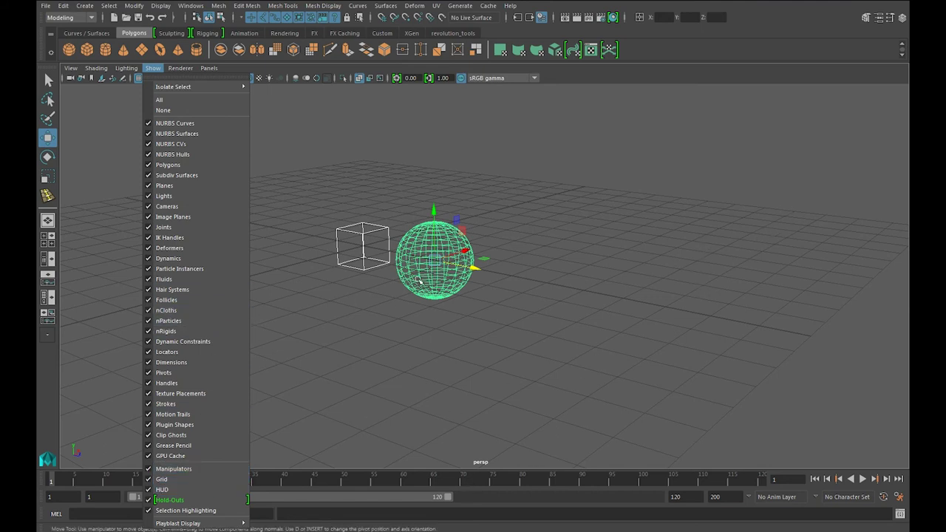
- Hide the grid through the Show menu, then make it visible again
scroll(401, 278, "down", 3)
mouse_move(401, 278)
left_mouse_down("alt")
mouse_move(391, 308)
mouse_move(424, 310)
mouse_move(426, 350)
left_mouse_up("alt")
scroll(426, 350, "up", 5)
scroll(345, 341, "down", 3)
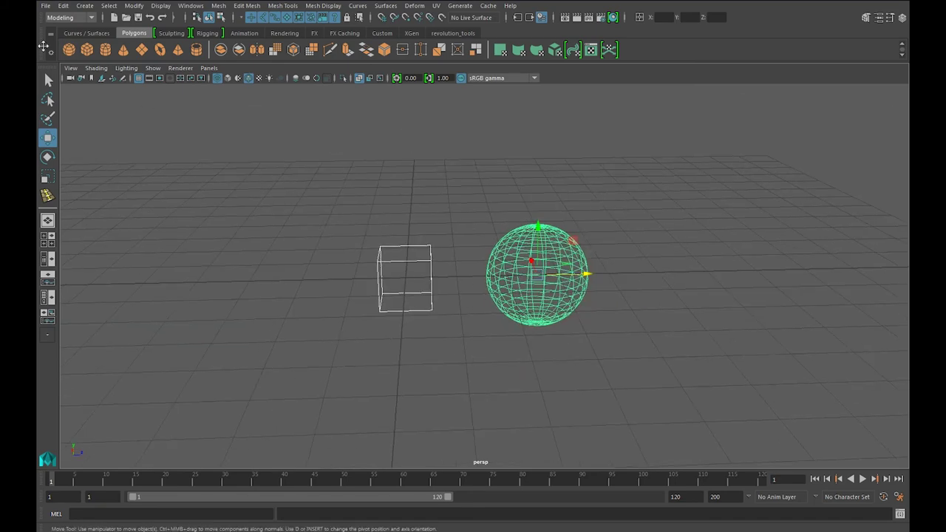
left_click(96, 68)
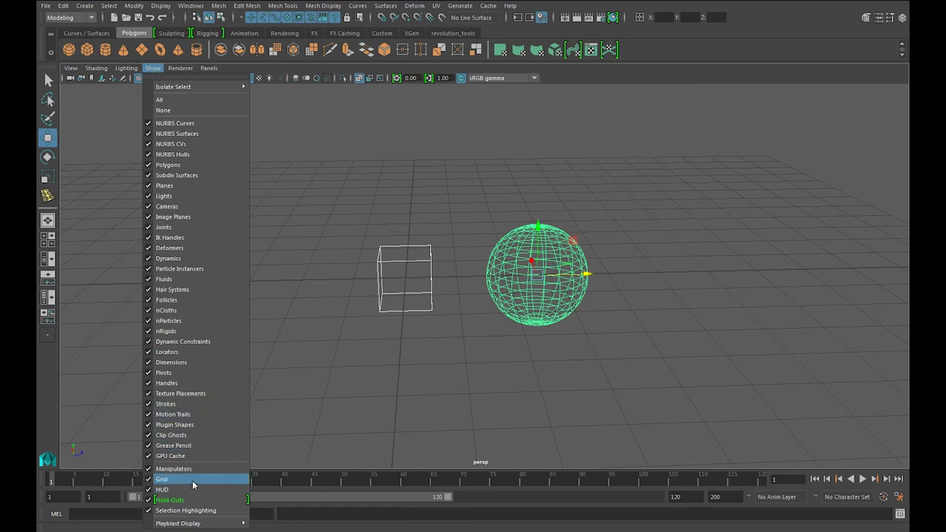
left_click(192, 480)
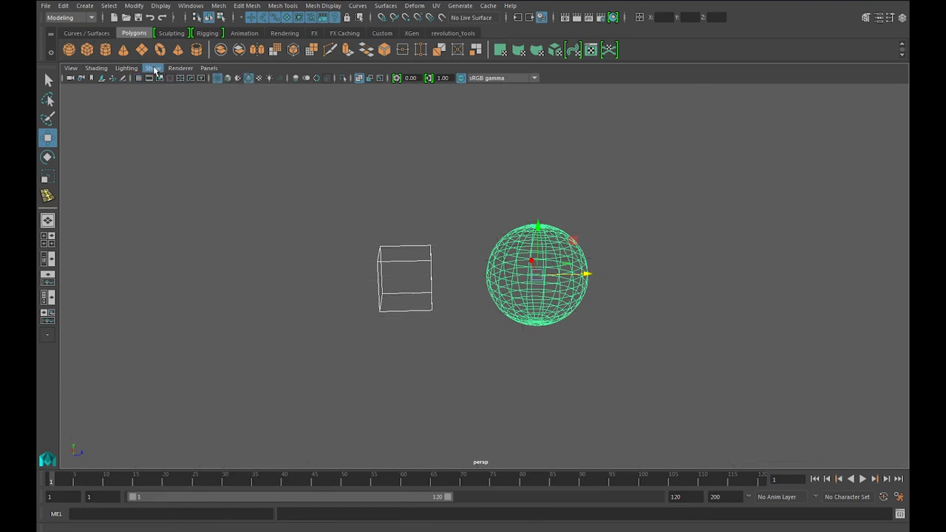
left_click(154, 69)
left_click(166, 482)
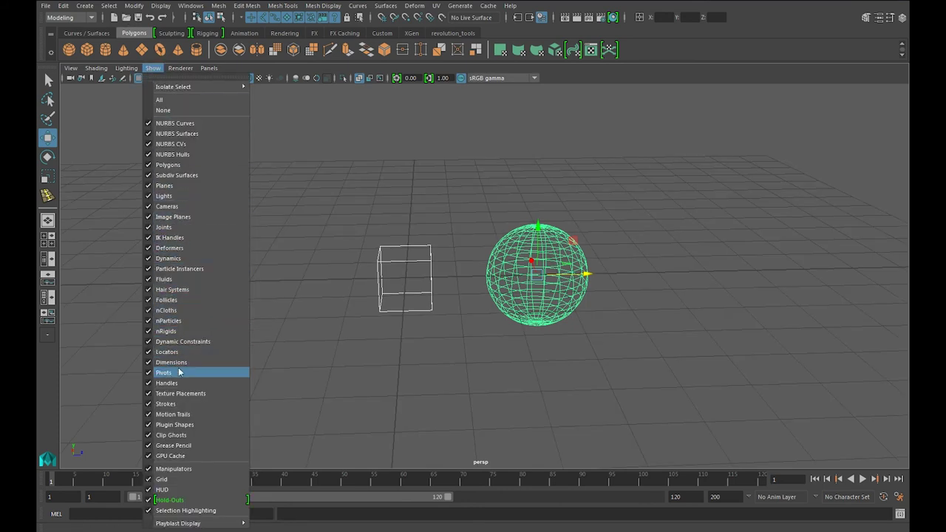
- Hide the polygon objects with Show > Polygons, then show them again
left_click(170, 166)
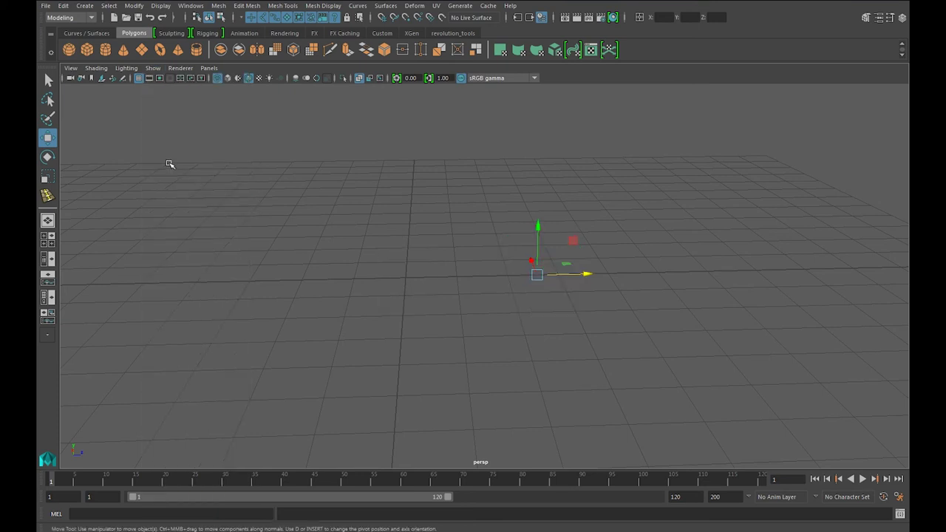
left_click(180, 68)
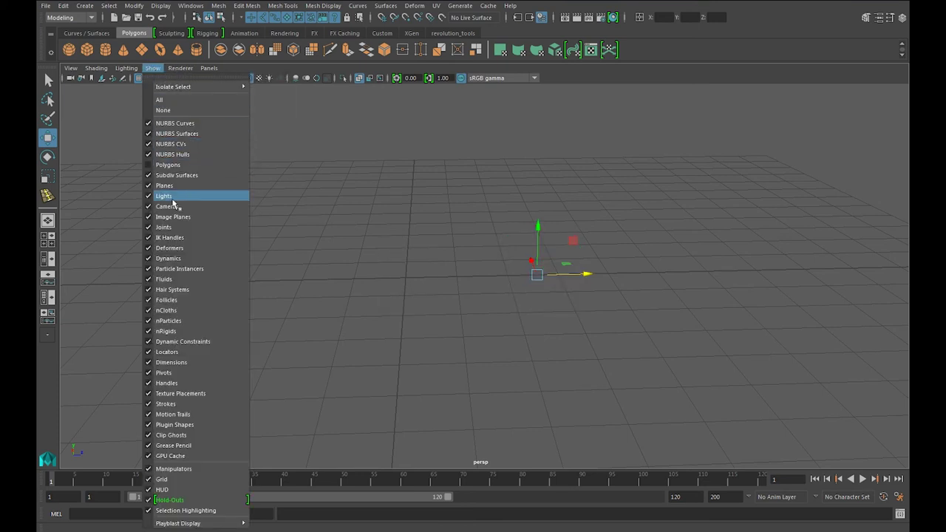
left_click(169, 165)
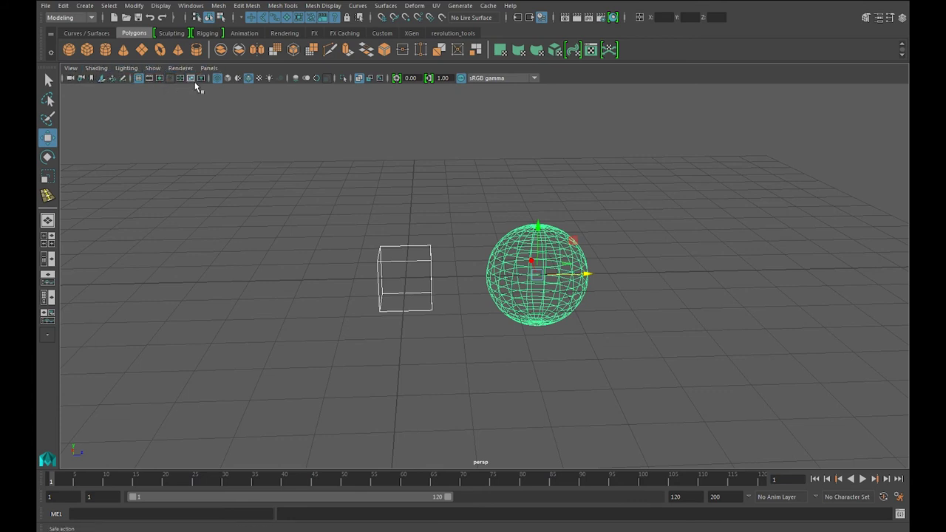
key("ctrl+shift+m")
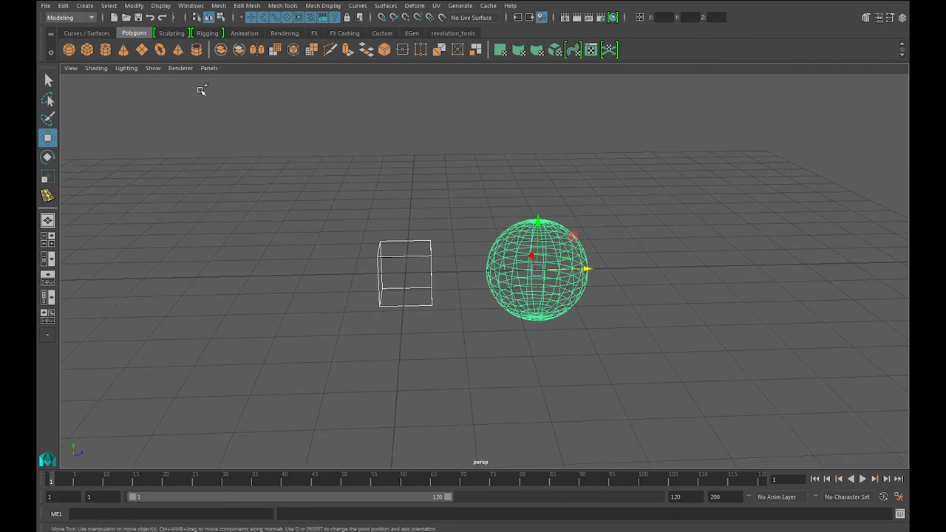
key("ctrl+shift+m")
key("ctrl+shift+m")
key("ctrl+shift+m")
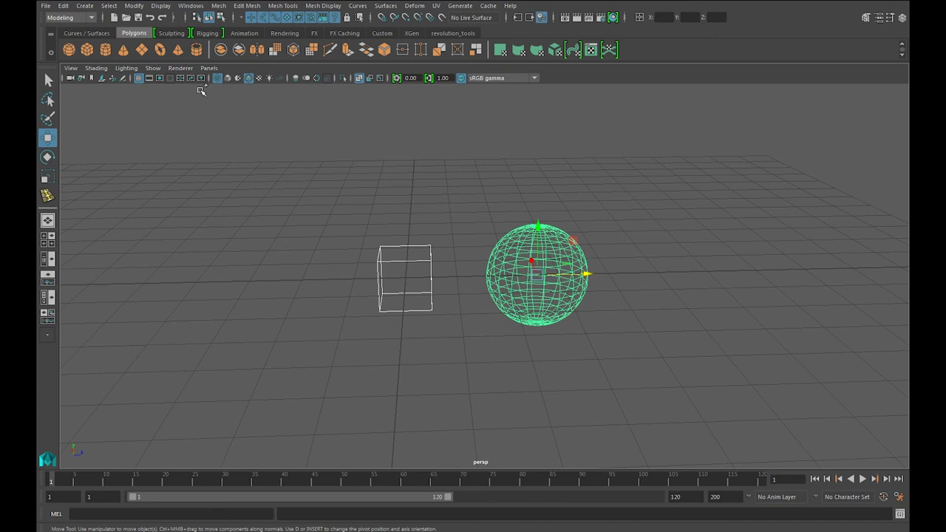
key("ctrl+shift+m")
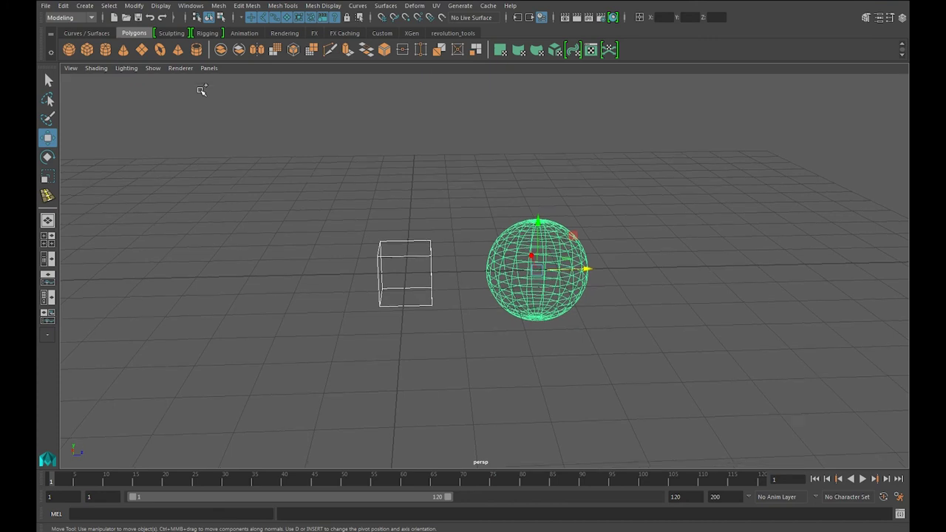
key("ctrl+shift+m")
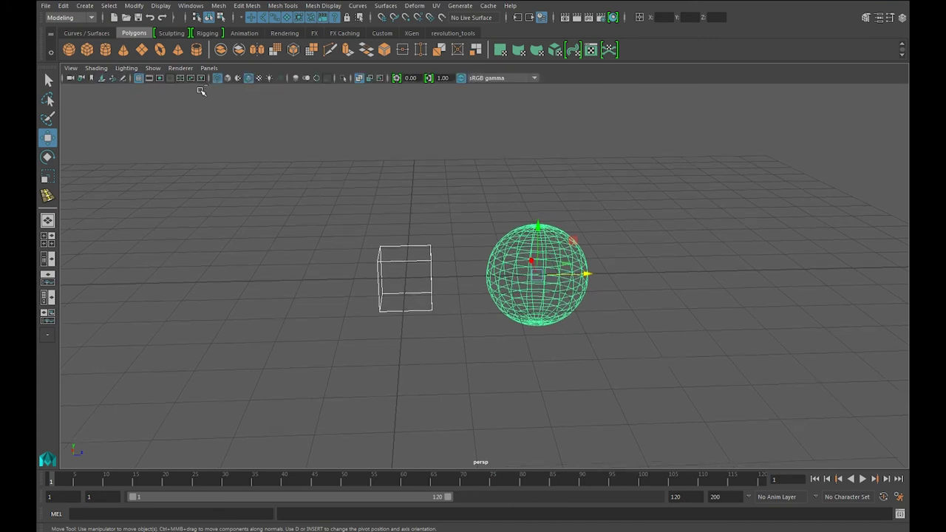
key("shift+m")
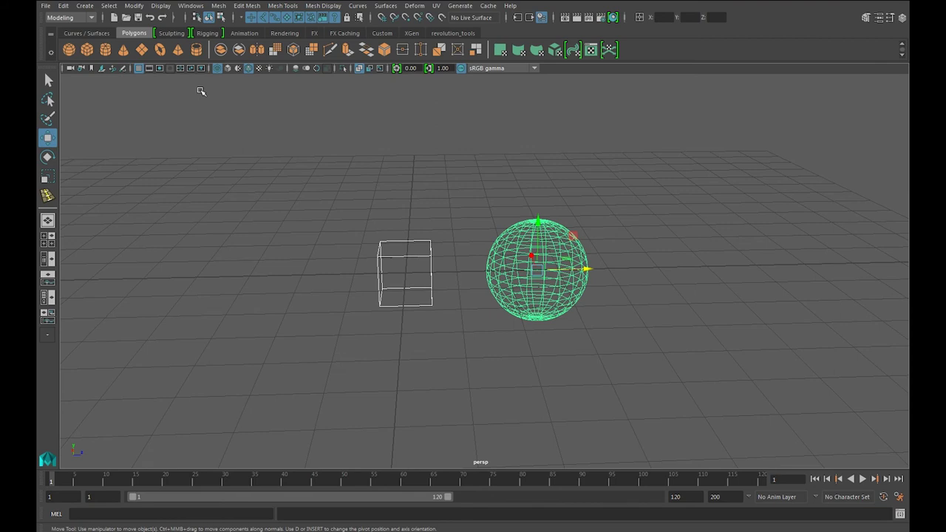
key("shift+m")
key("shift+m")
key("shift+m")
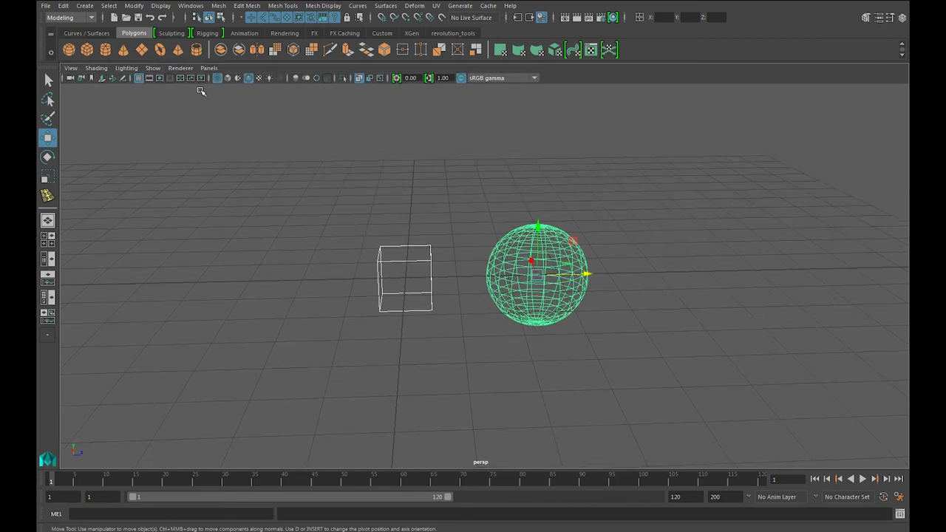
key("shift+m")
key("shift+m")
key("shift+m")
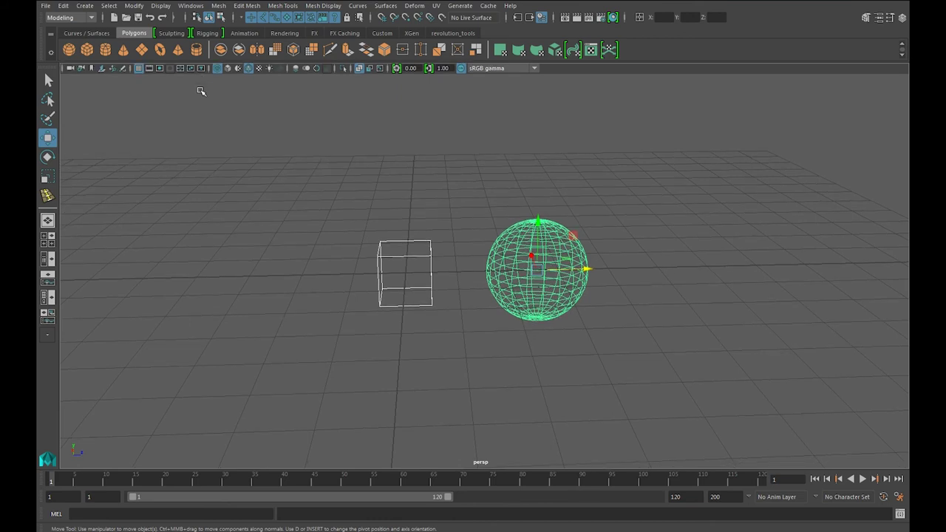
key("shift+m")
key("shift+m")
key("shift+m")
key("shift+m")
key("shift+m")
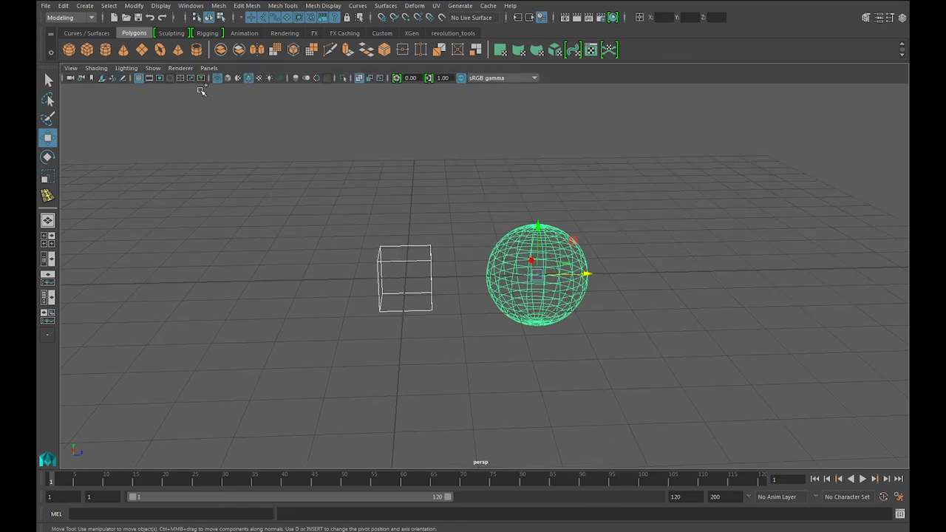
key("ctrl+shift+m")
key("ctrl+shift+m")
key("ctrl+shift+m")
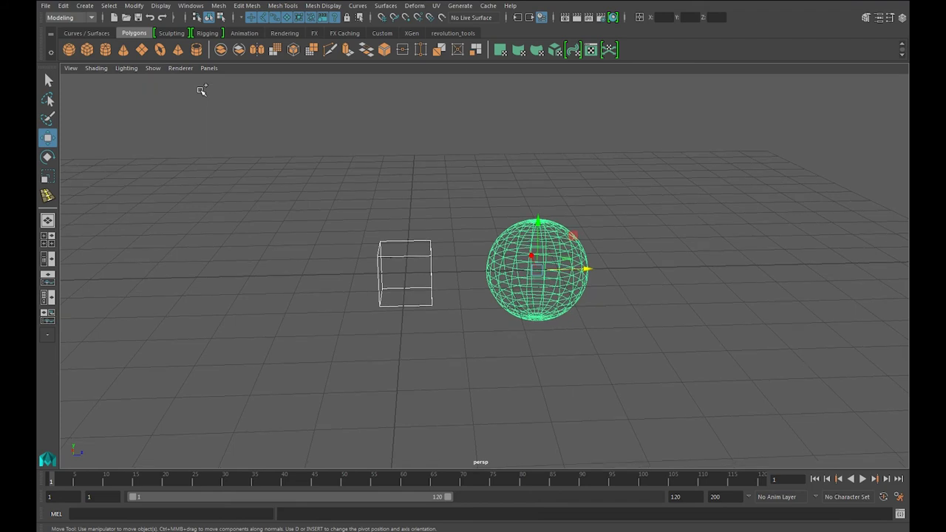
key("ctrl+shift+m")
key("ctrl+shift+m")
key("shift+m")
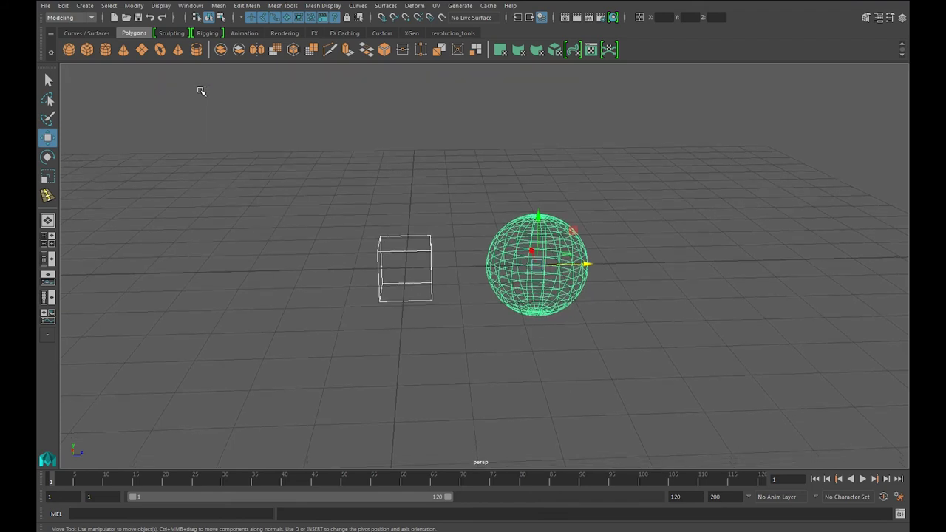
key("shift+m")
key("shift+m")
key("shift+m")
key("shift+m")
key("shift+m")
key("shift+m")
key("shift+m")
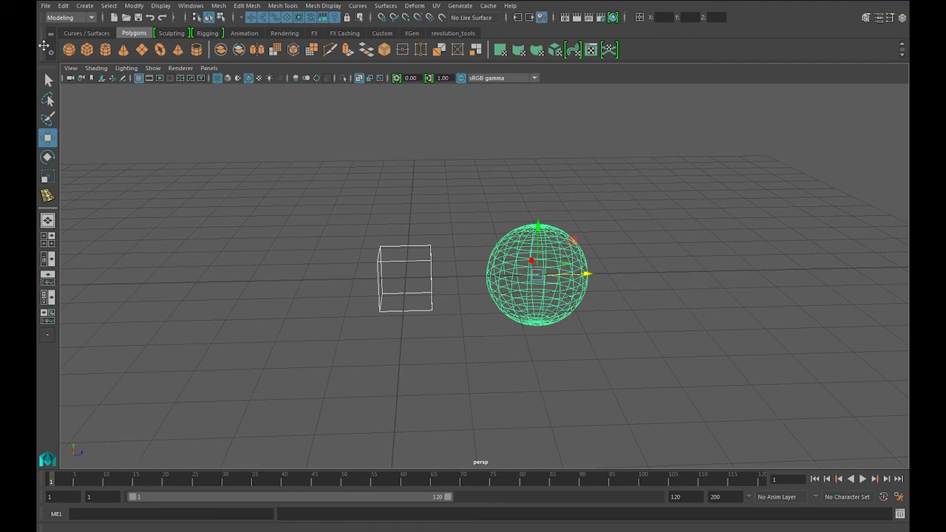
- Redock the shelf above the timeline and move the Time Slider to the top of the window
mouse_move(42, 45)
left_mouse_down()
mouse_move(137, 131)
mouse_move(59, 479)
left_mouse_up()
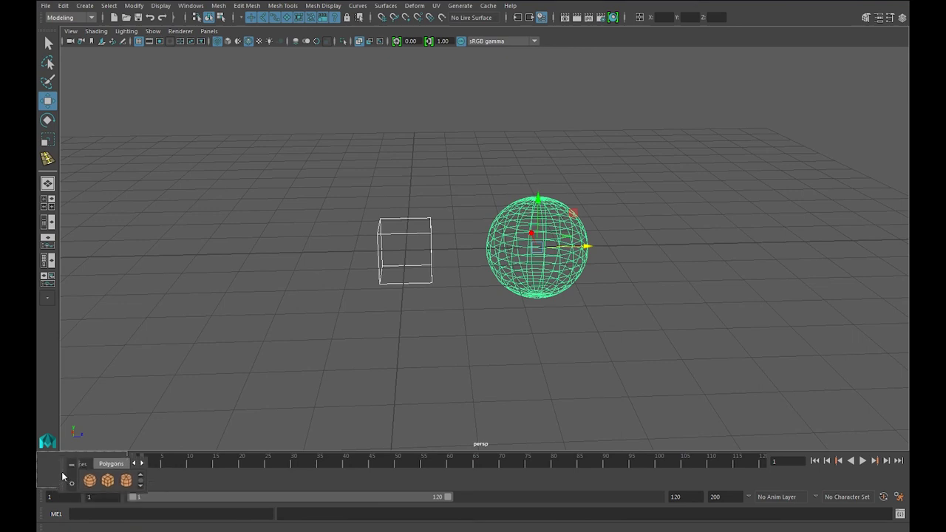
left_click_drag(60, 476, 62, 473)
mouse_move(138, 459)
left_mouse_down()
mouse_move(152, 327)
mouse_move(63, 34)
left_mouse_up()
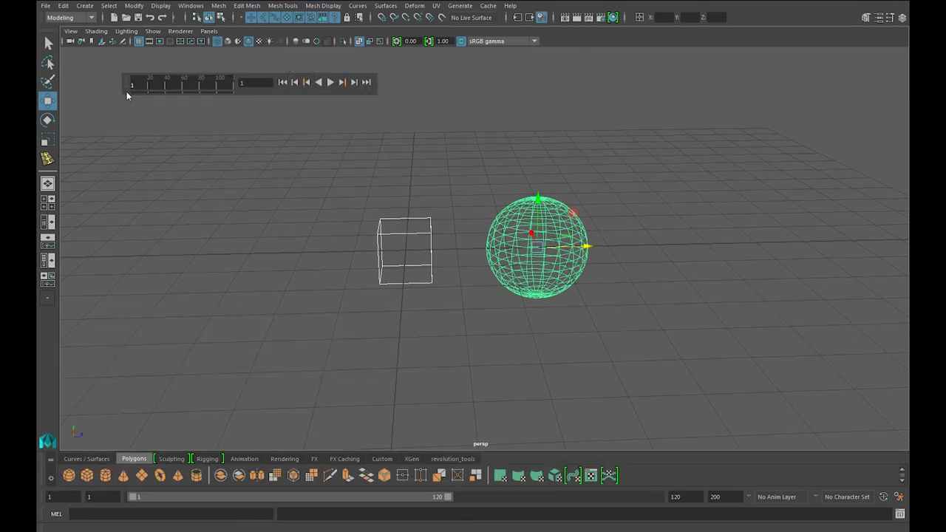
mouse_move(62, 33)
left_mouse_down()
mouse_move(38, 28)
mouse_move(292, 513)
mouse_move(515, 488)
mouse_move(743, 98)
left_mouse_up()
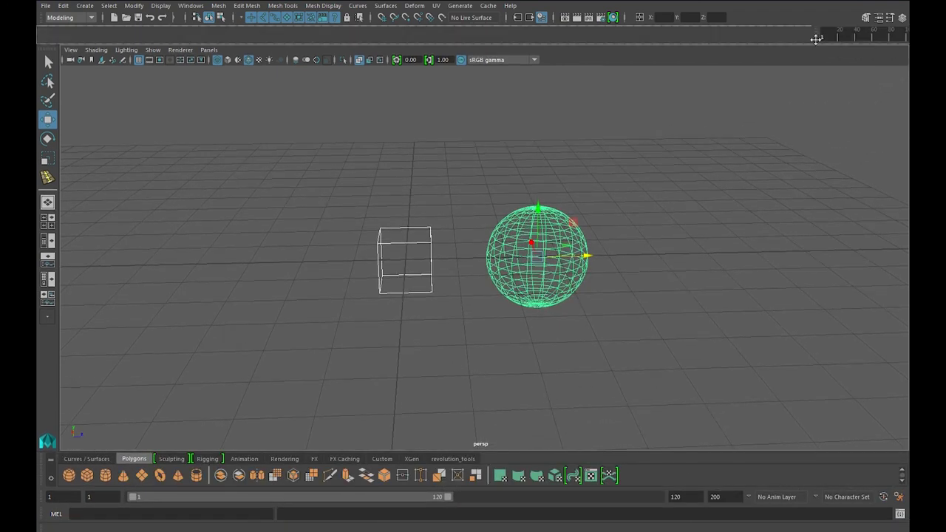
left_click_drag(743, 98, 815, 39)
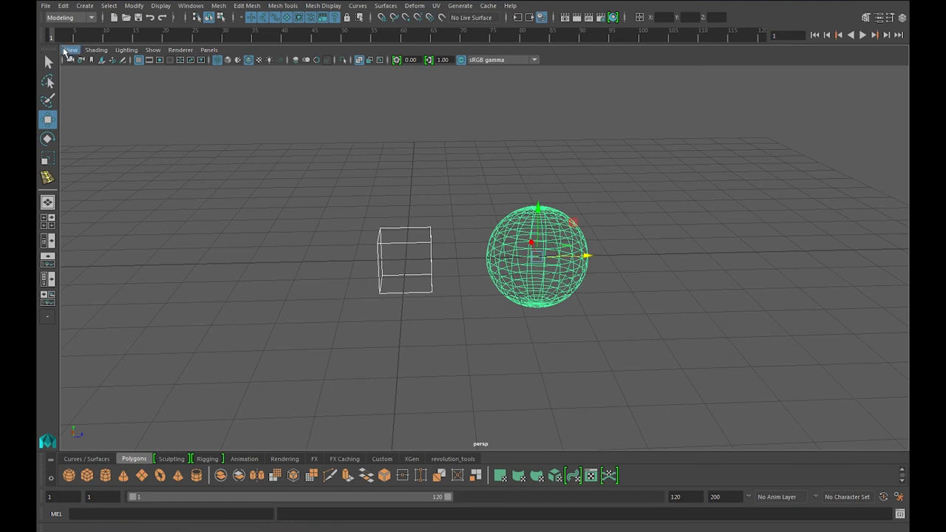
- Dock the Tool Box along the right edge and float the Polygons shelf as a small window
left_click_drag(46, 48, 892, 52)
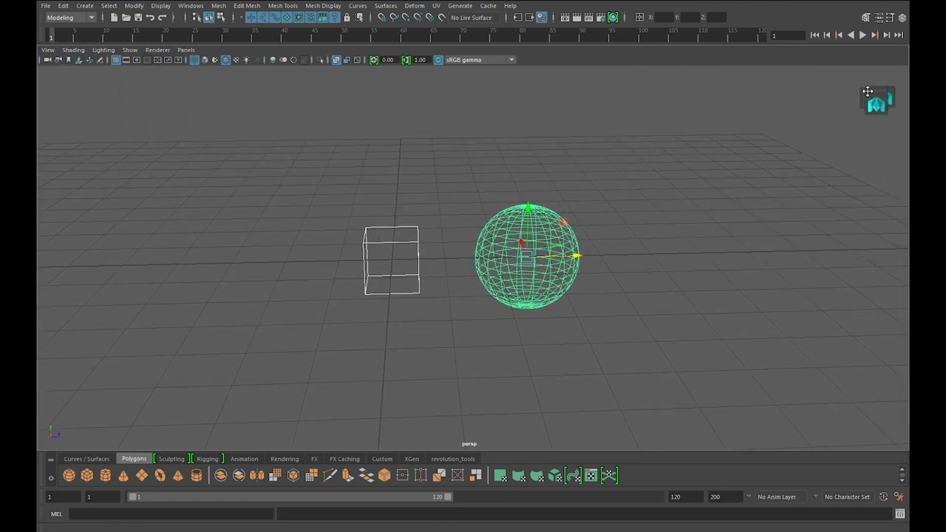
left_click_drag(893, 52, 900, 65)
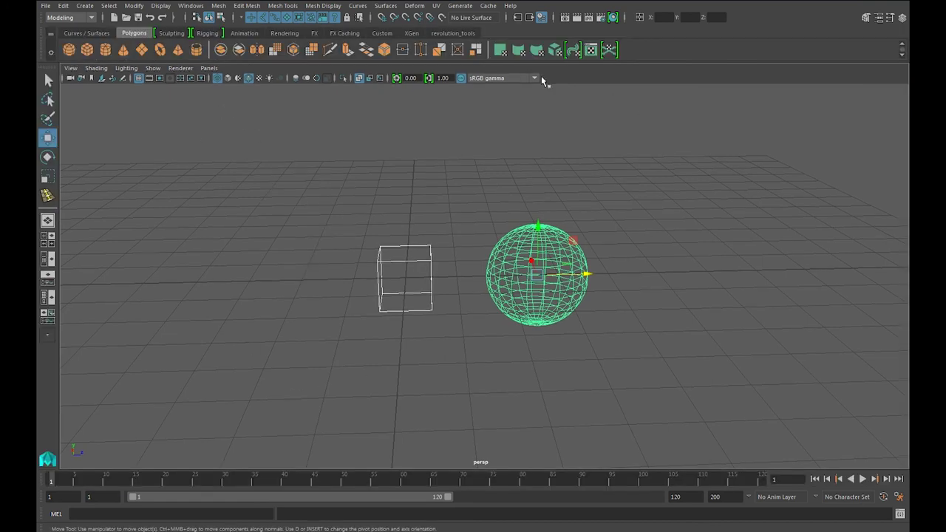
mouse_move(42, 41)
left_mouse_down()
mouse_move(101, 420)
mouse_move(114, 36)
left_mouse_up()
- Show the Curves / Surfaces shelf, then hide all UI elements
left_click(96, 33)
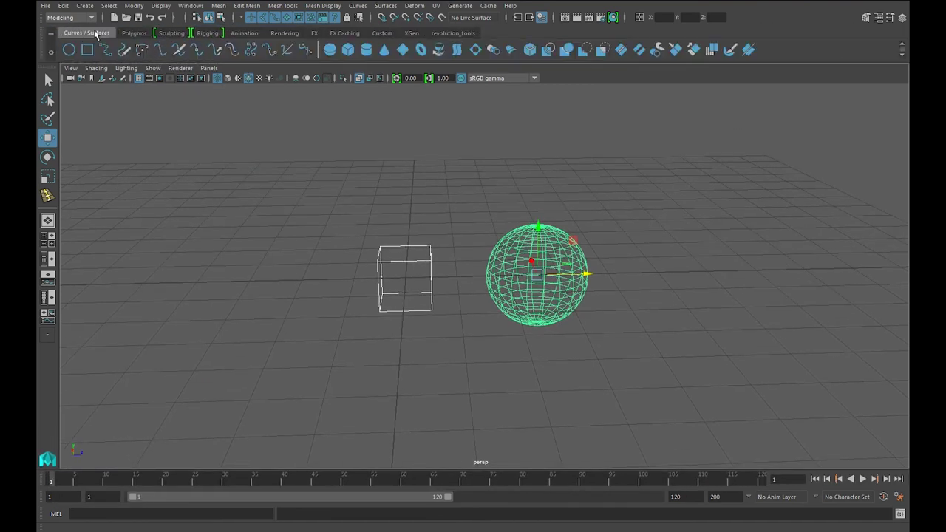
left_click(186, 8)
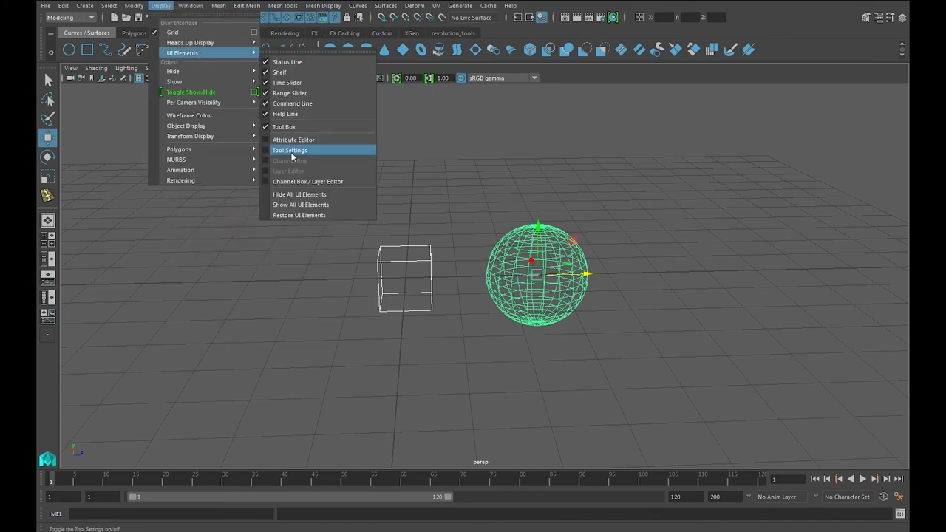
mouse_move(183, 53)
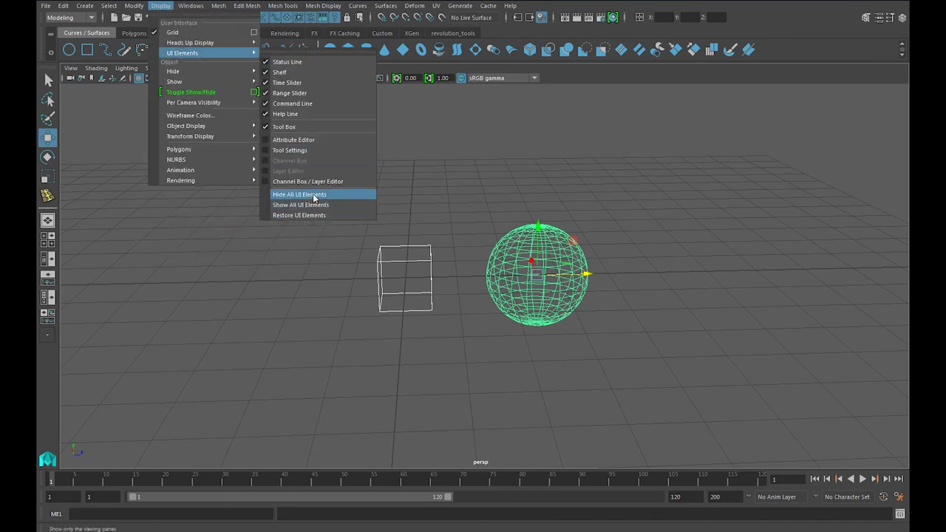
left_click(314, 195)
- Restore the hidden UI elements and close Tool Settings to widen the viewport
left_click(169, 7)
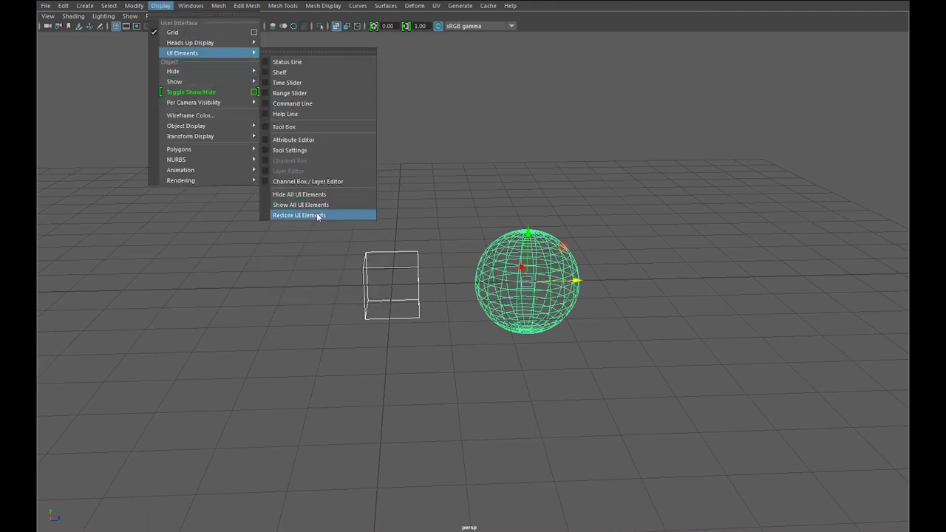
left_click(317, 204)
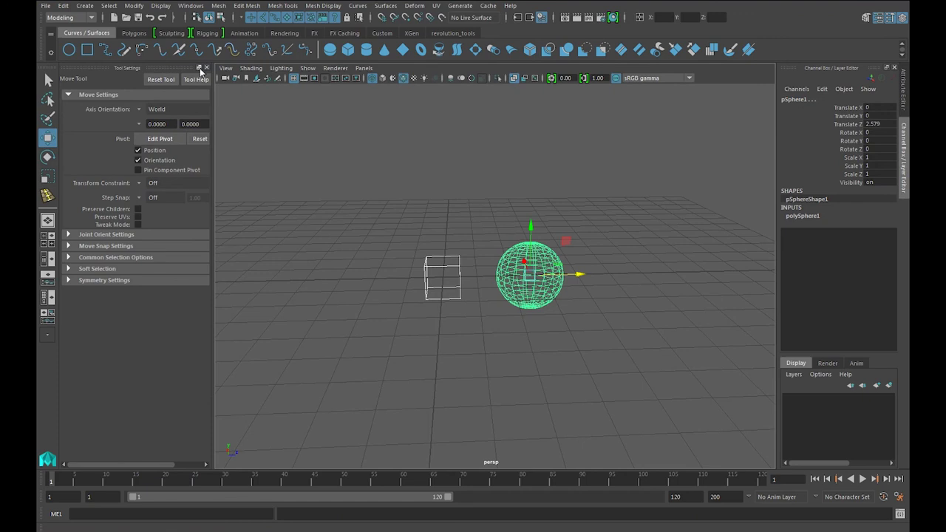
left_click(206, 67)
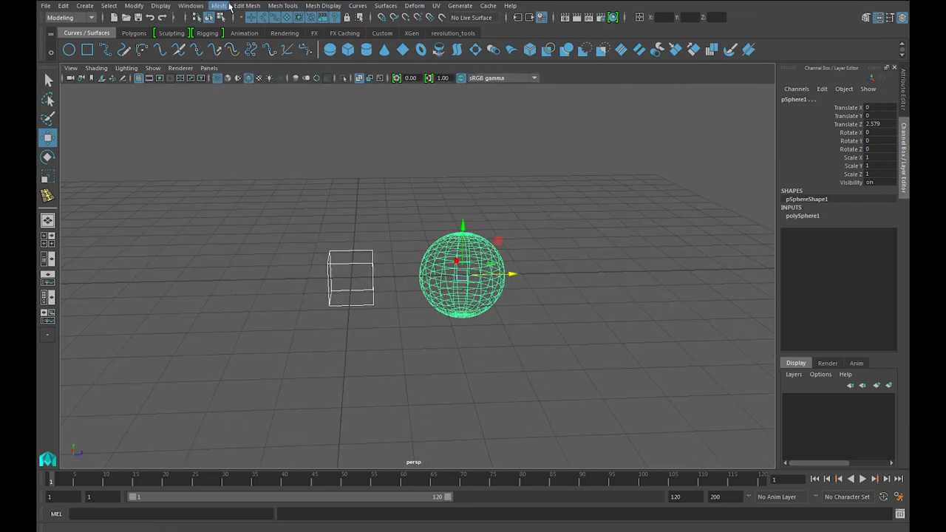
- Play the animation, lengthen the playback range toward frame 200, and stop at frame 160
key("alt+v")
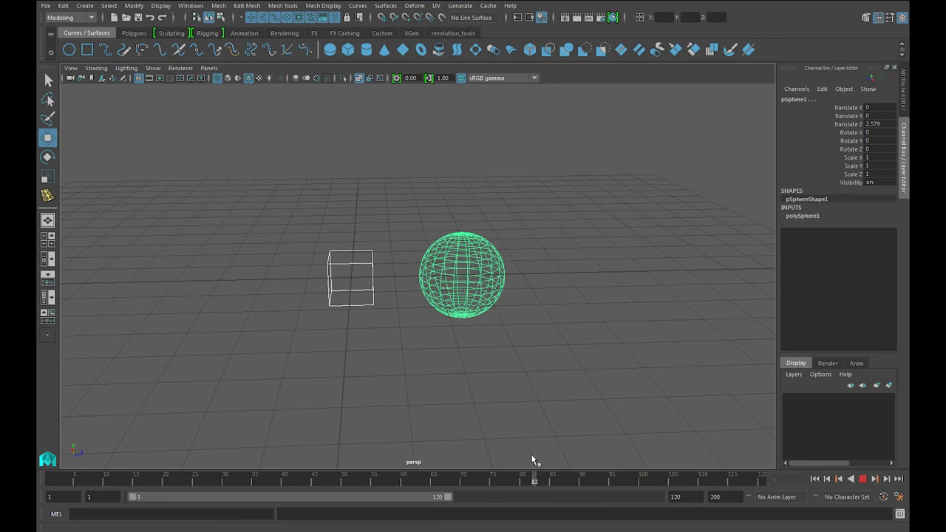
key("alt+v")
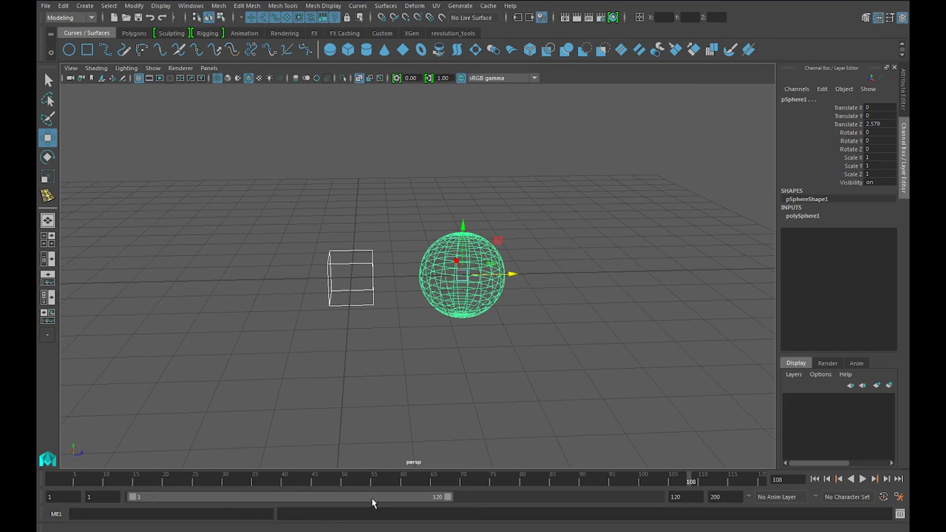
left_click_drag(447, 498, 690, 499)
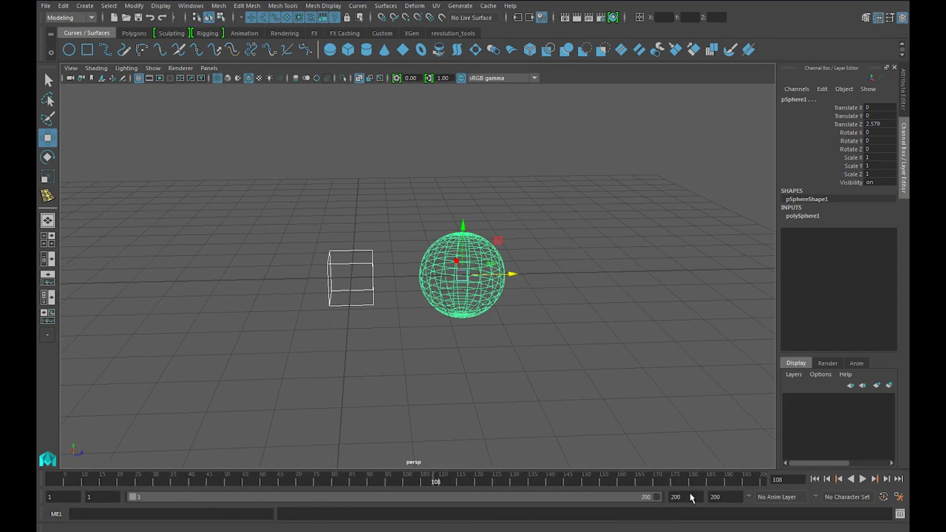
key("alt+v")
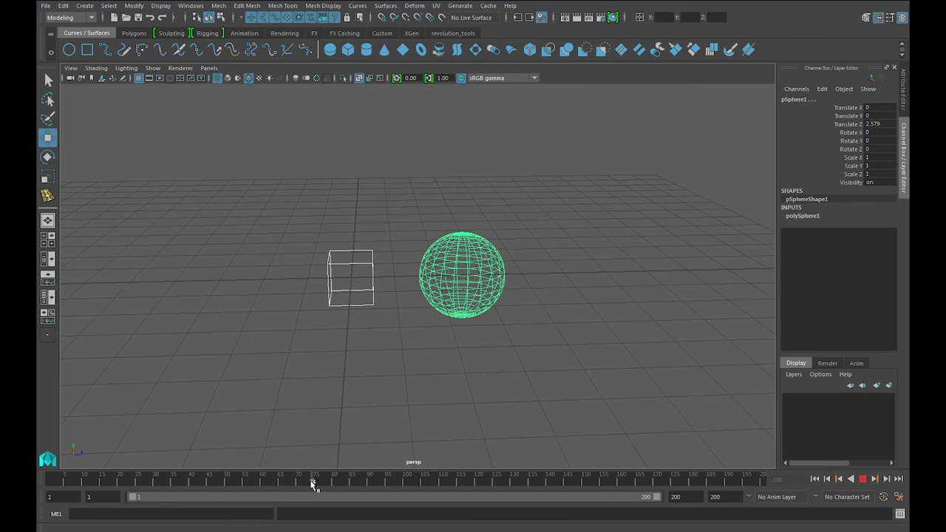
key("alt+v")
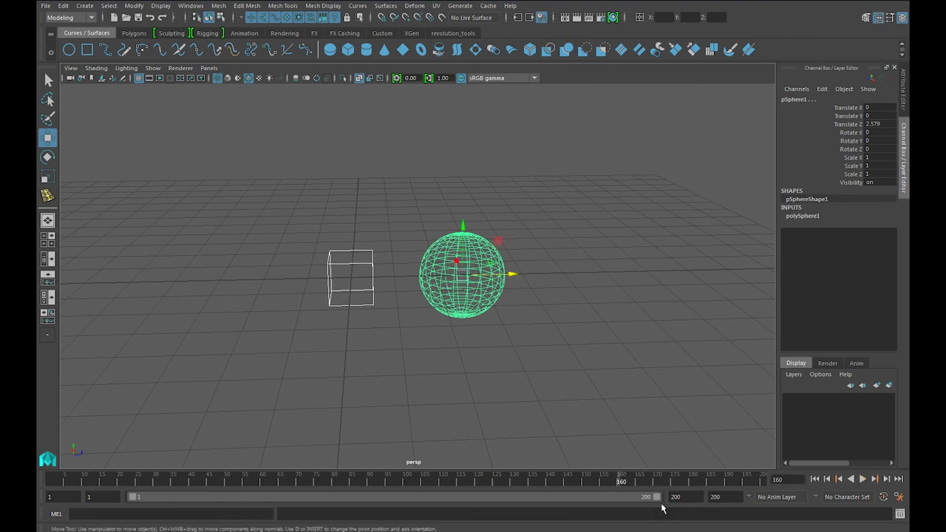
- Shorten the playback range, then expand it back to the full frames 1–200
left_click_drag(667, 499, 553, 498)
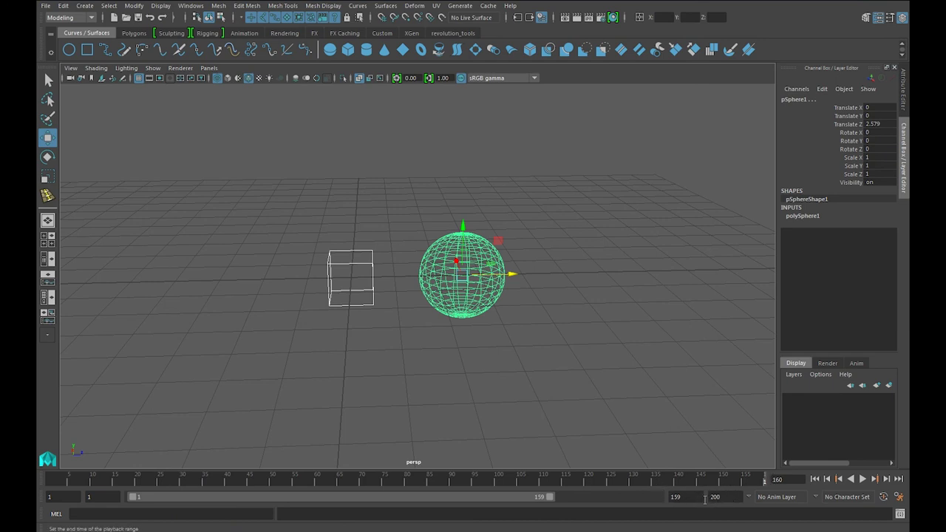
left_click_drag(550, 497, 452, 496)
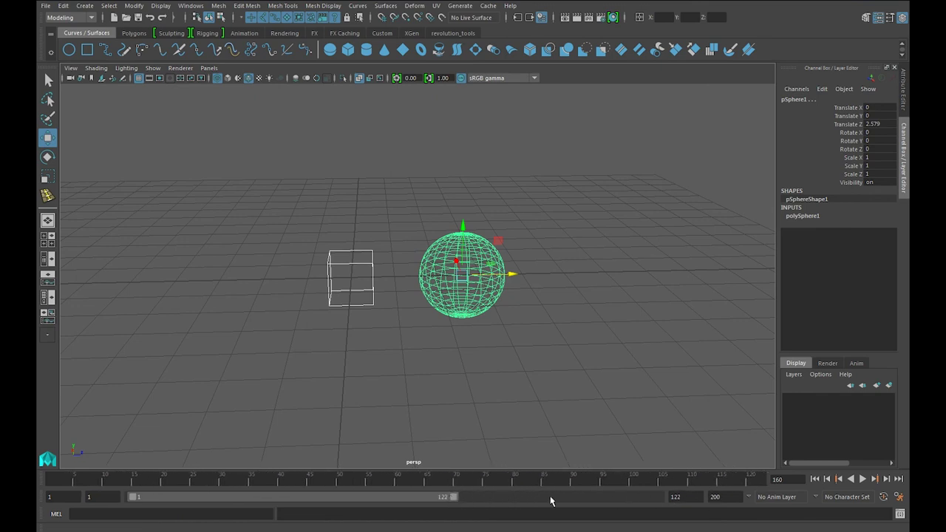
double_click(455, 500)
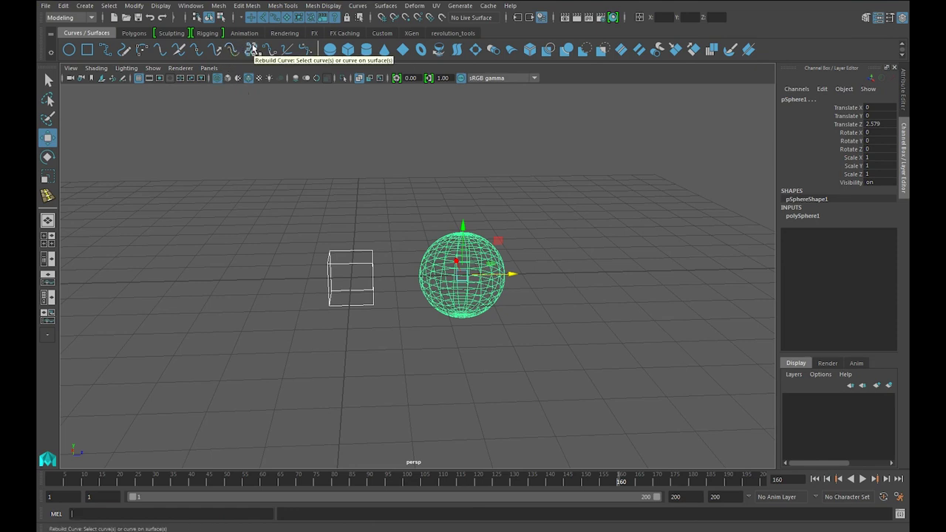
- Switch to the Polygons shelf and orbit, zoom and pan around the cube and sphere
left_click(142, 34)
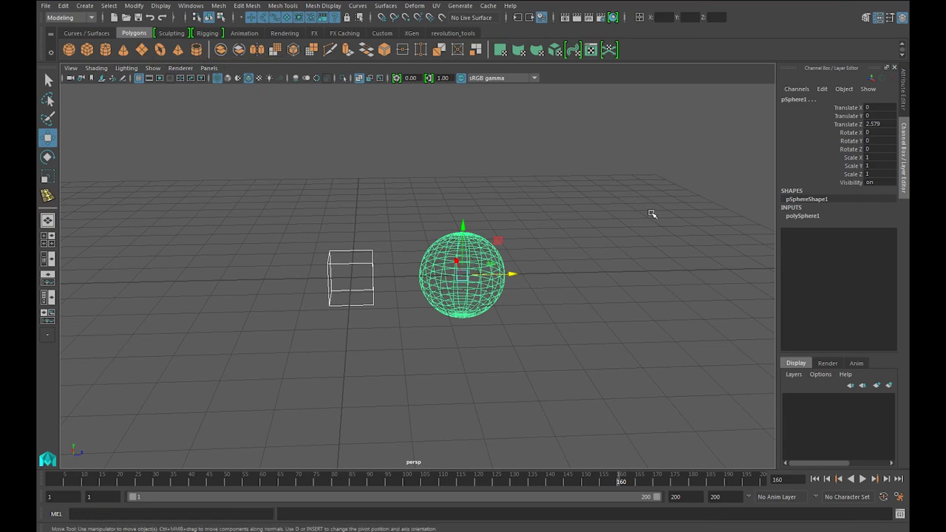
scroll(648, 225, "down", 3)
mouse_move(665, 306)
left_mouse_down("alt")
mouse_move(609, 311)
mouse_move(614, 291)
mouse_move(705, 298)
left_mouse_up("alt")
scroll(612, 296, "up", 3)
scroll(602, 303, "up", 3)
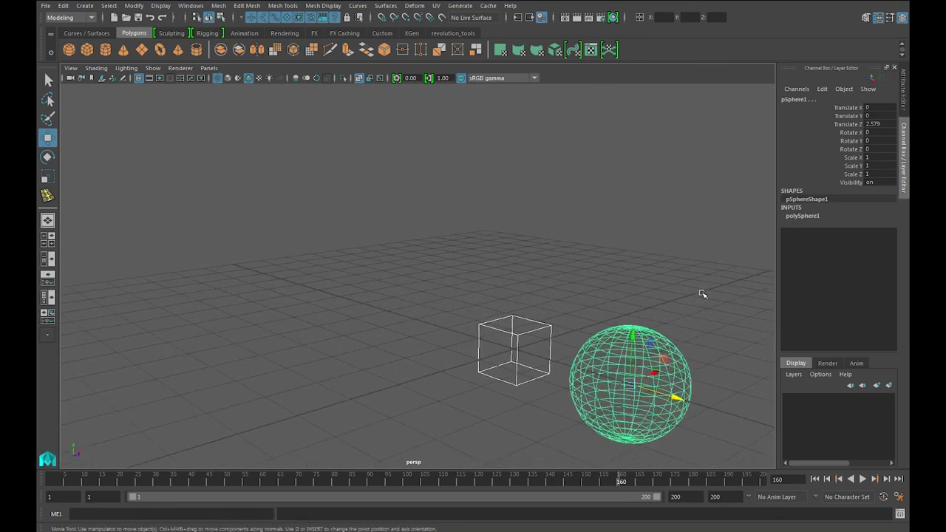
scroll(680, 312, "down", 2)
scroll(554, 329, "down", 2)
middle_click_drag(680, 381, 602, 363, "alt")
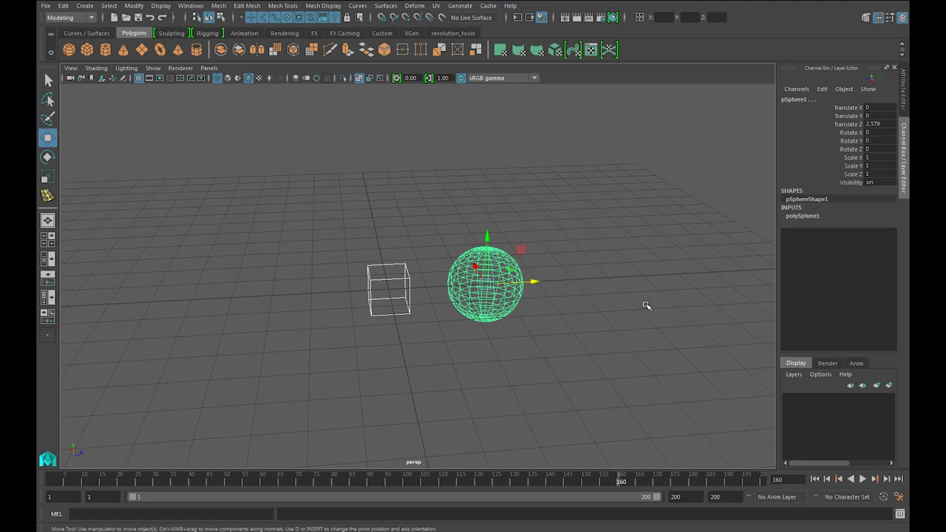
left_click(64, 6)
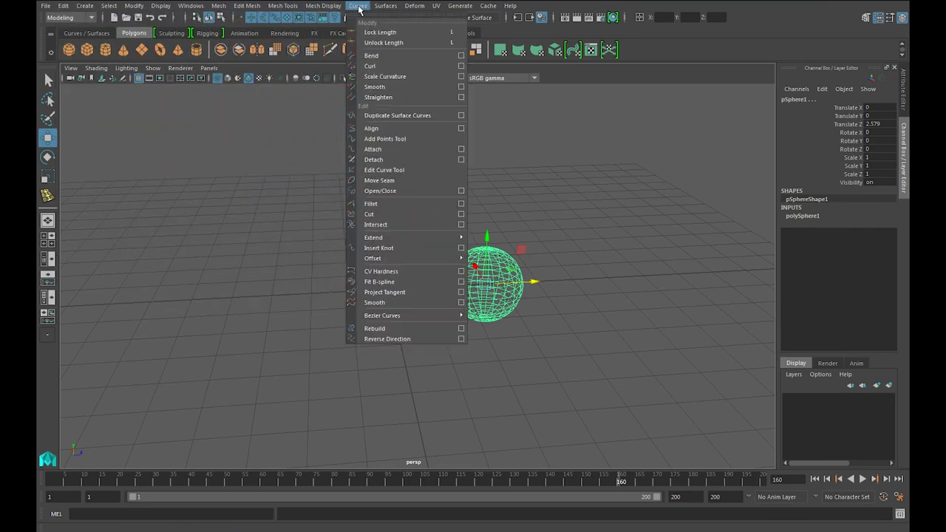
left_click(493, 4)
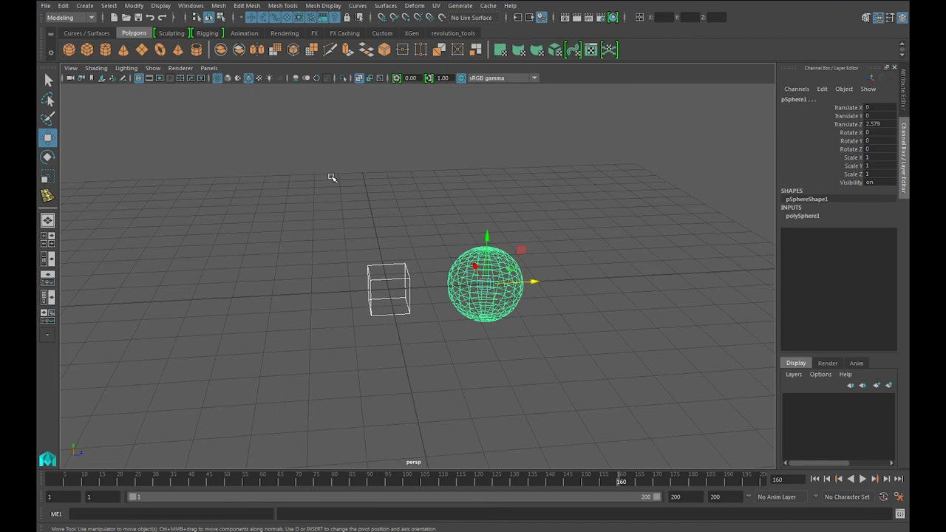